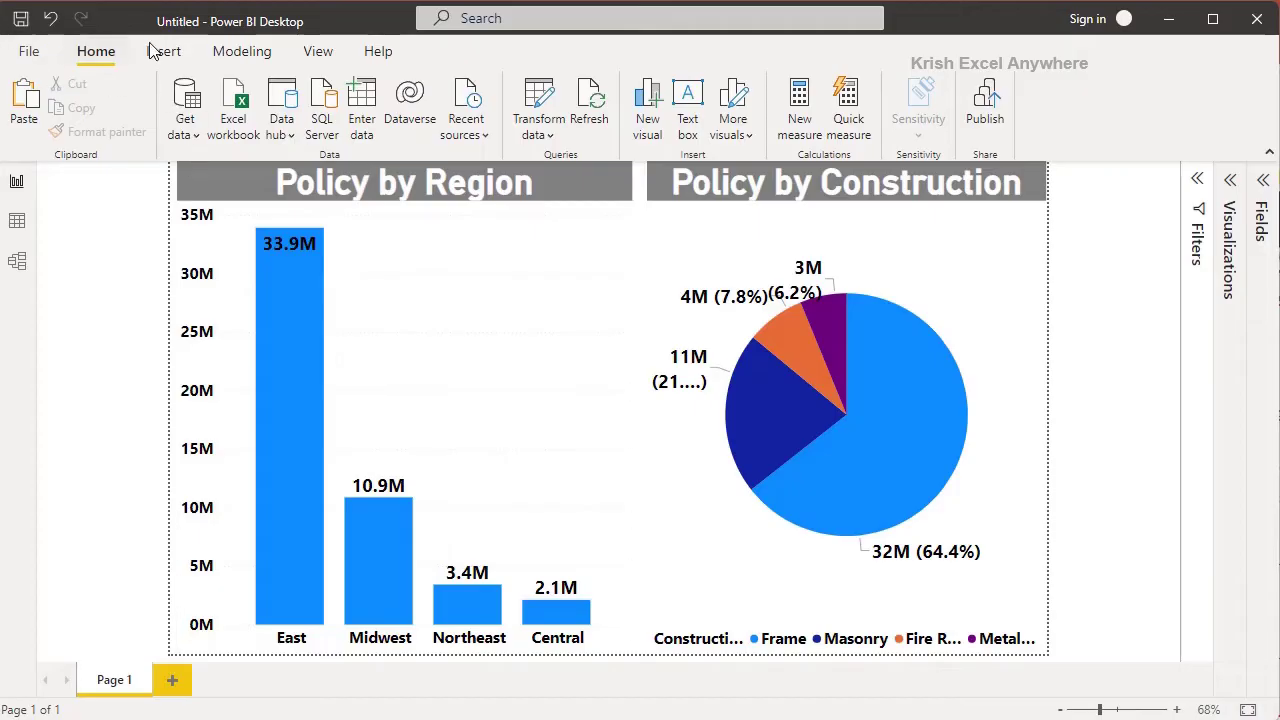
Browse the File menu and the Insert and Modeling ribbon commands, returning to Home.
left_click(35, 55)
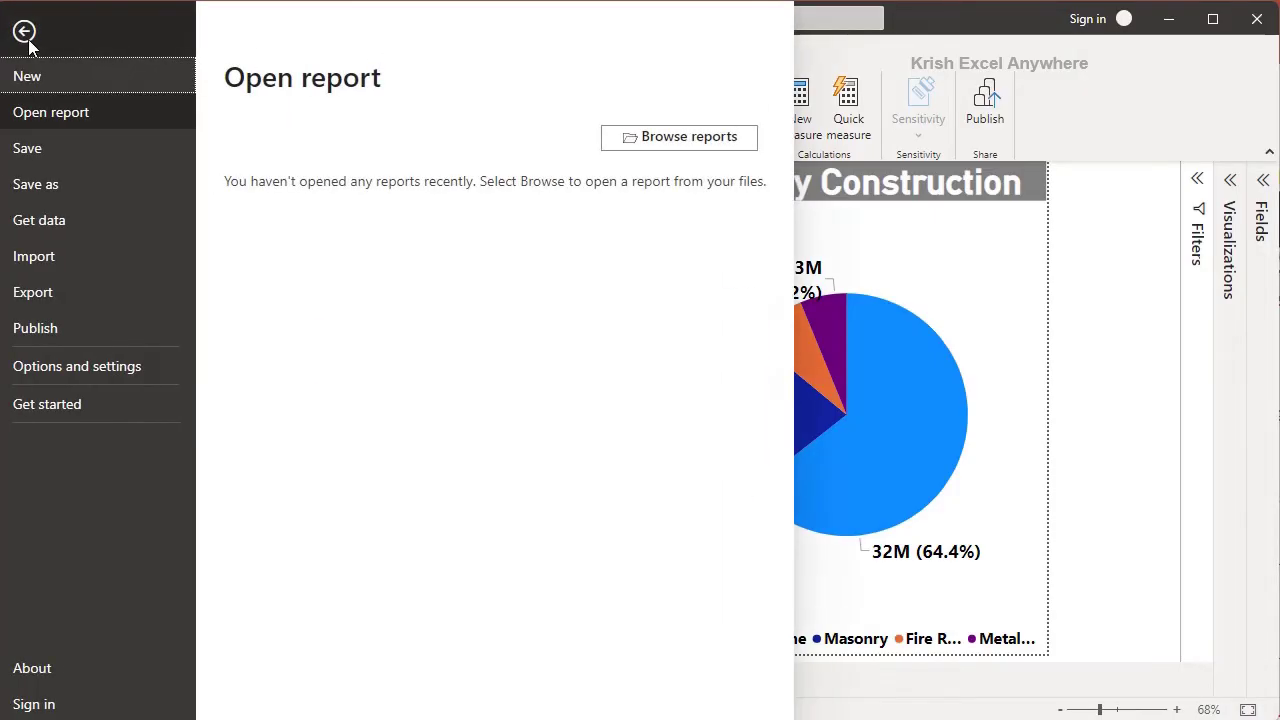
left_click(25, 33)
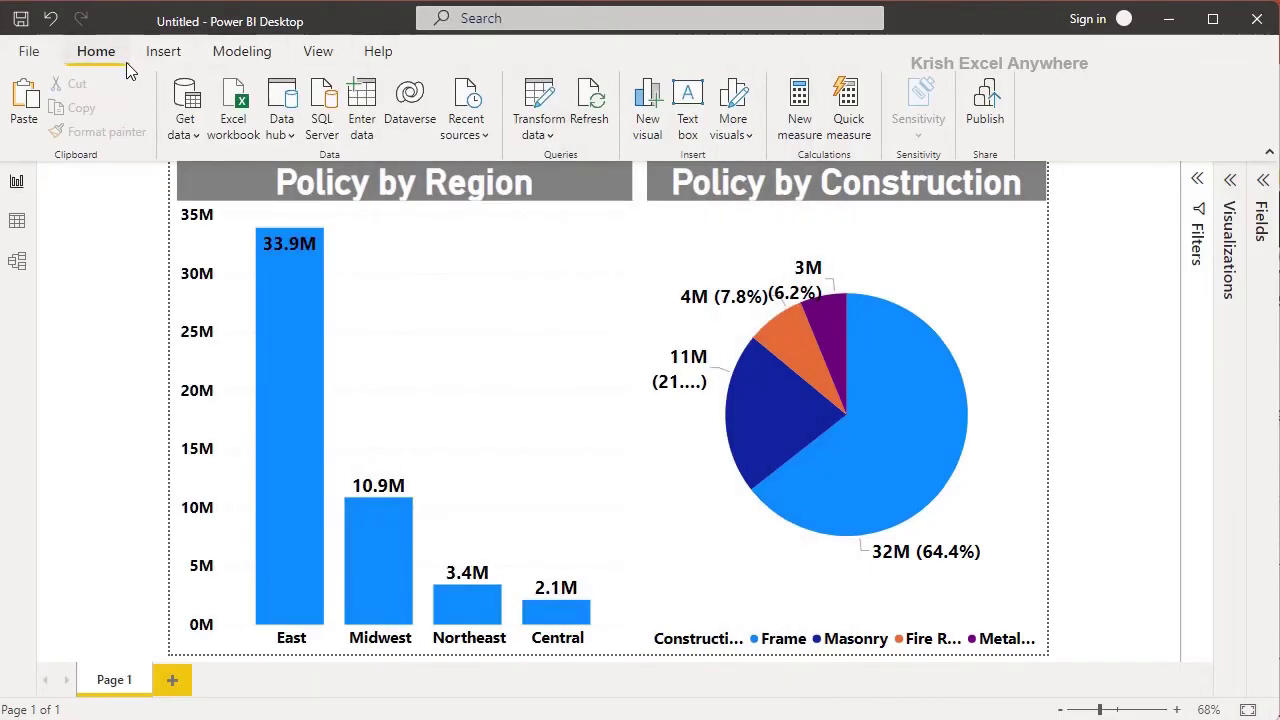
left_click(162, 53)
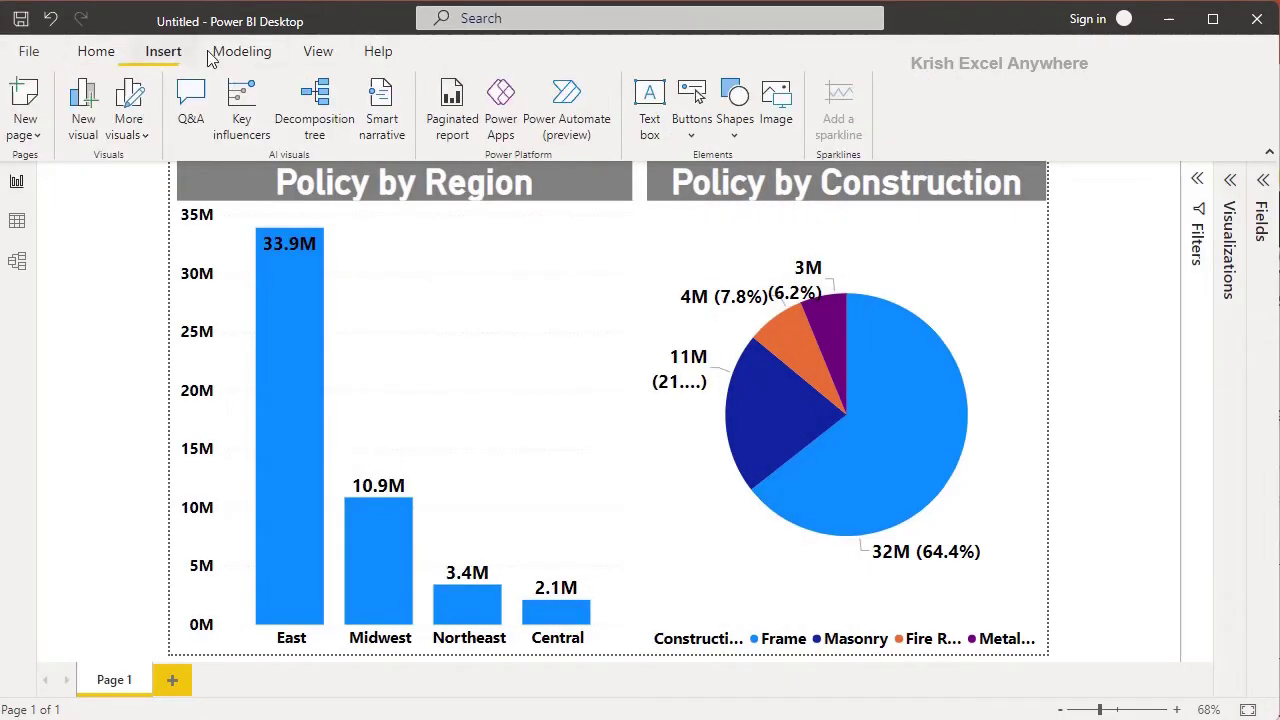
left_click(230, 53)
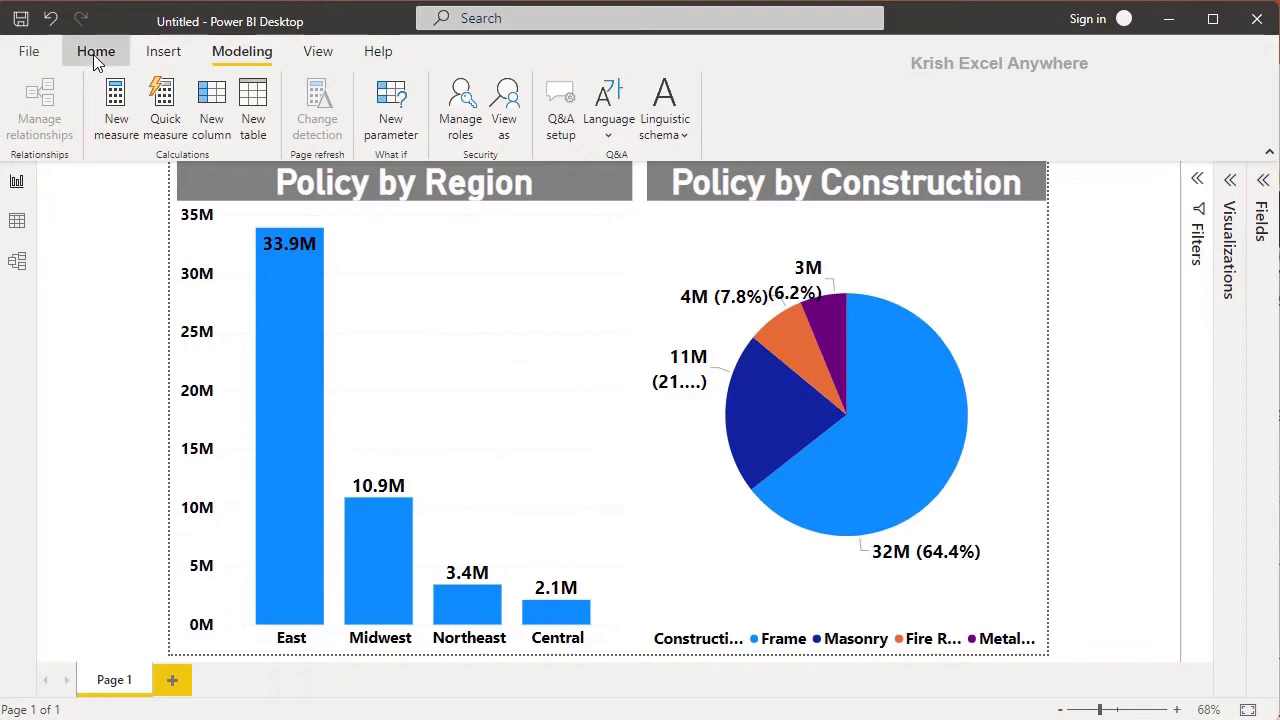
left_click(96, 60)
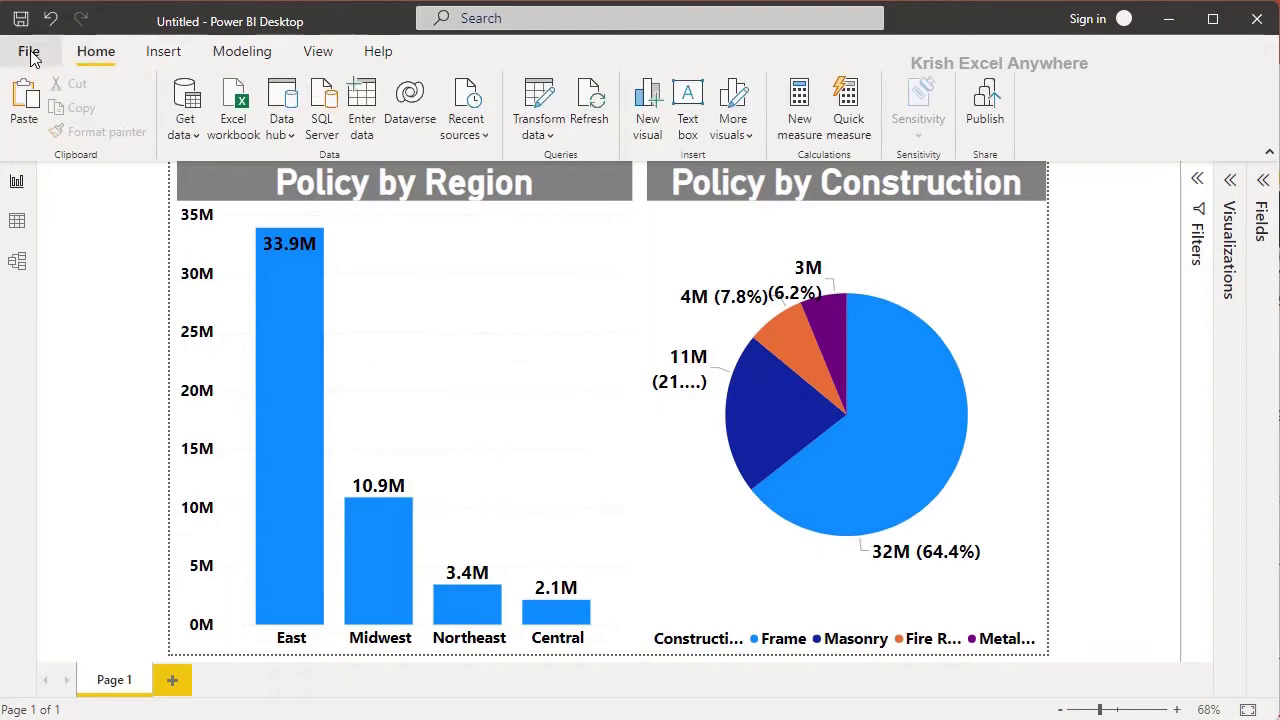
left_click(29, 54)
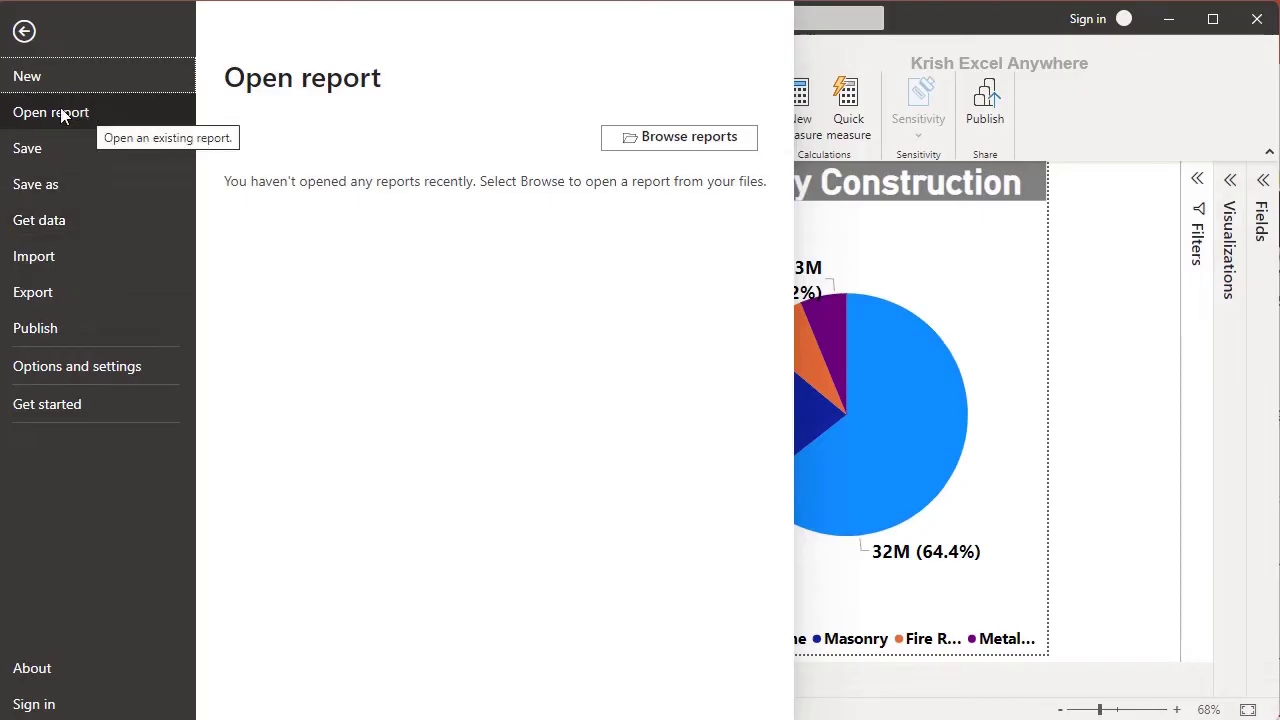
left_click(28, 34)
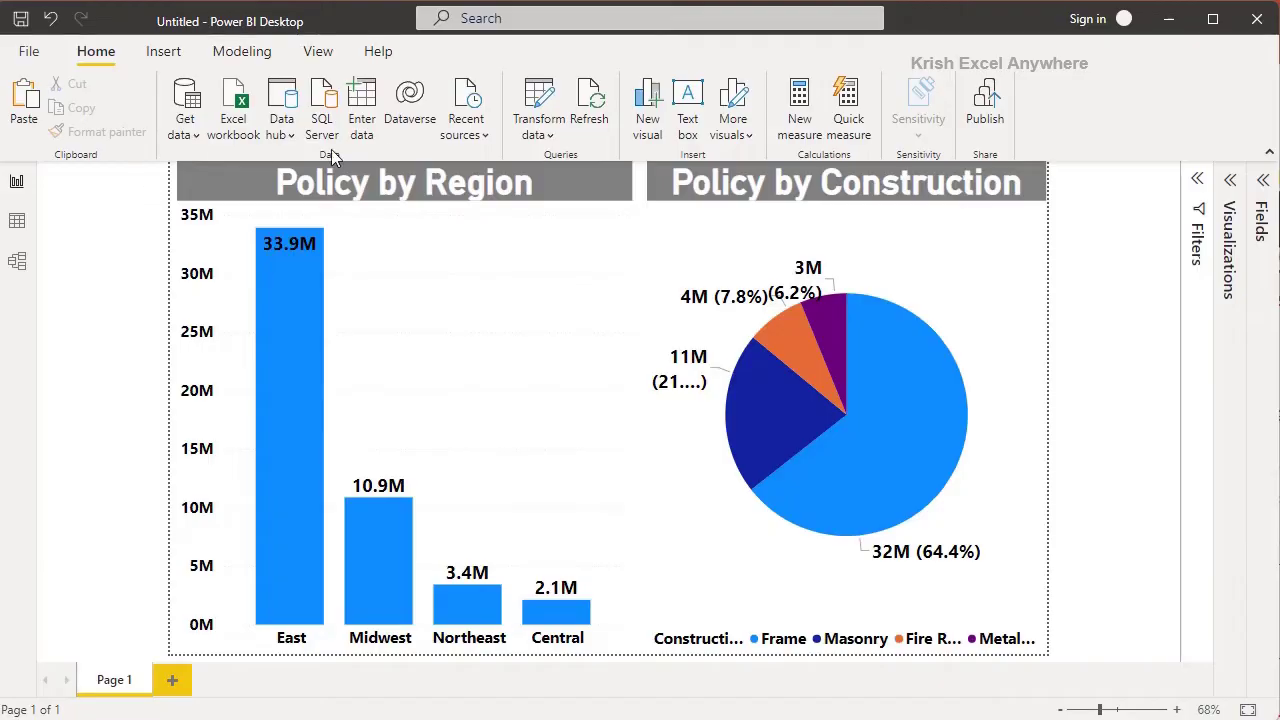
List the common data sources, then review the Insert and Modeling commands again.
left_click(185, 138)
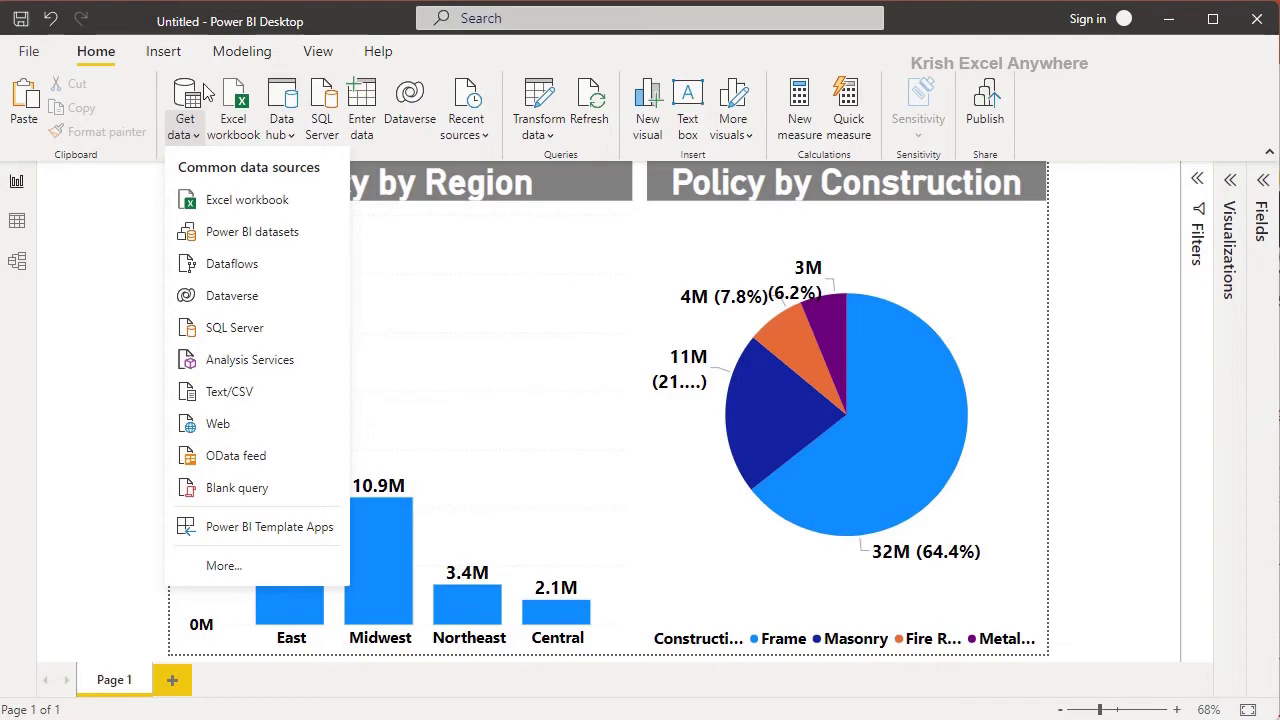
left_click(163, 51)
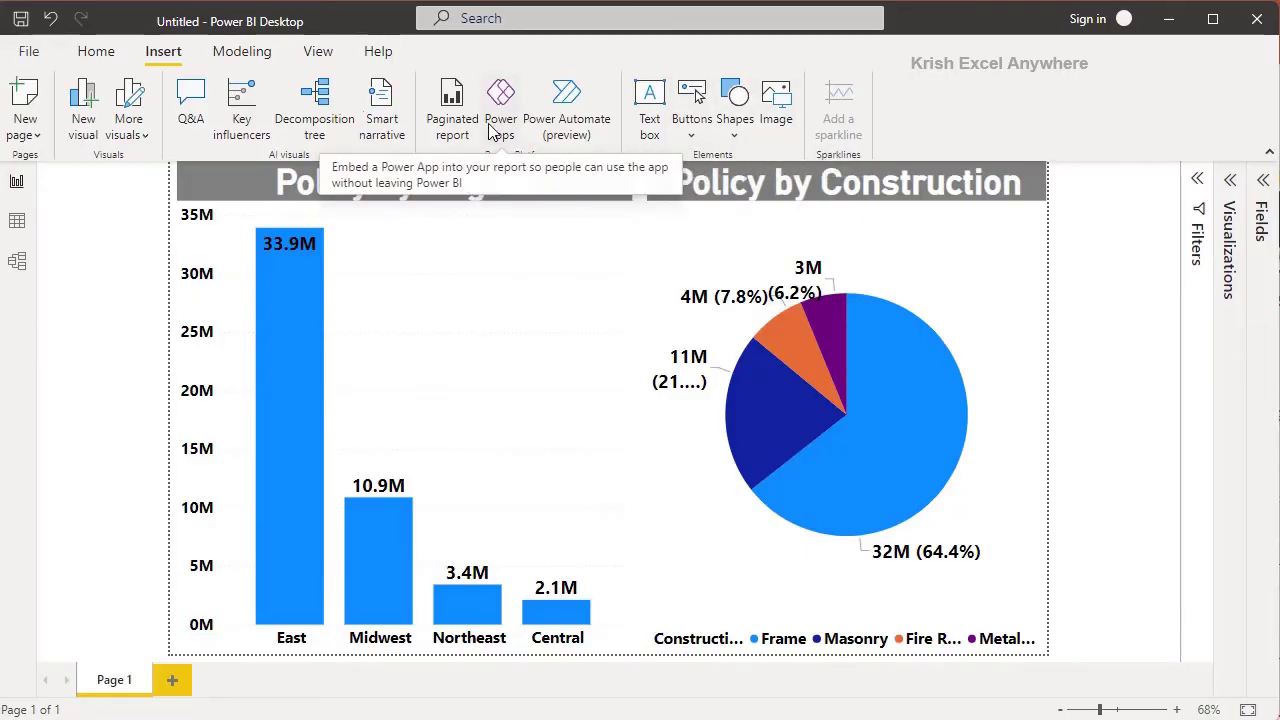
left_click(238, 58)
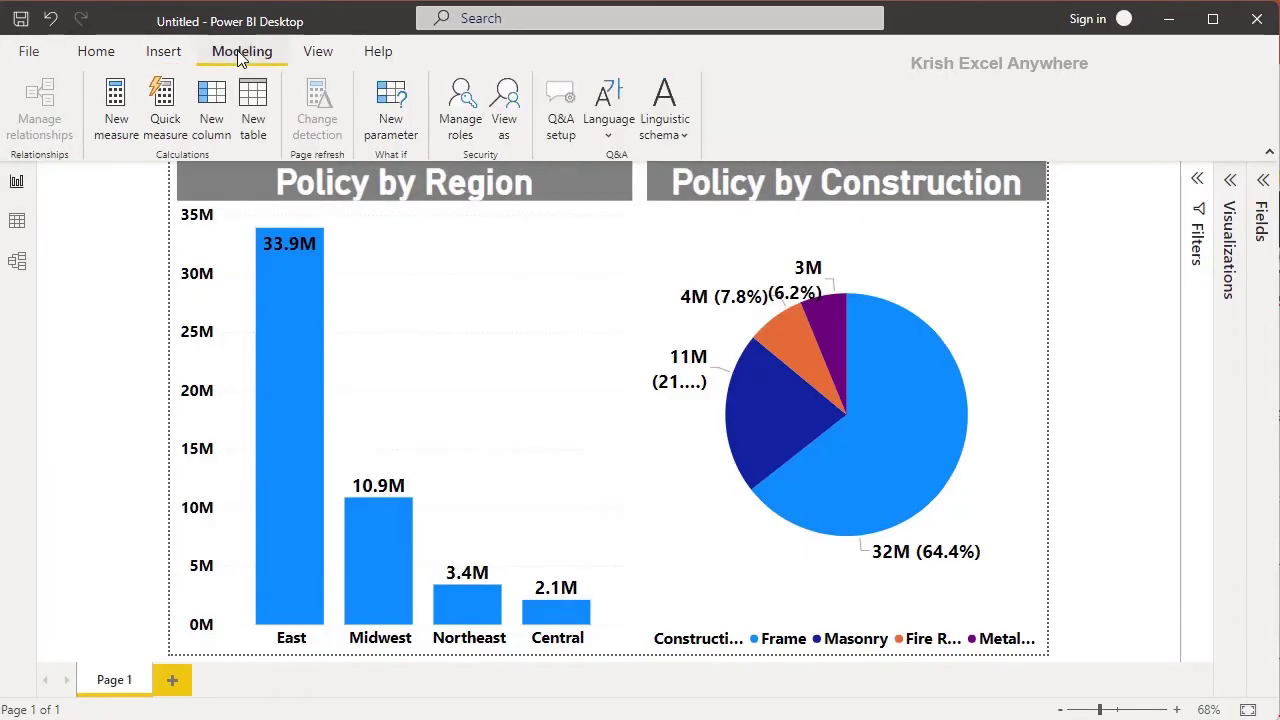
left_click(96, 60)
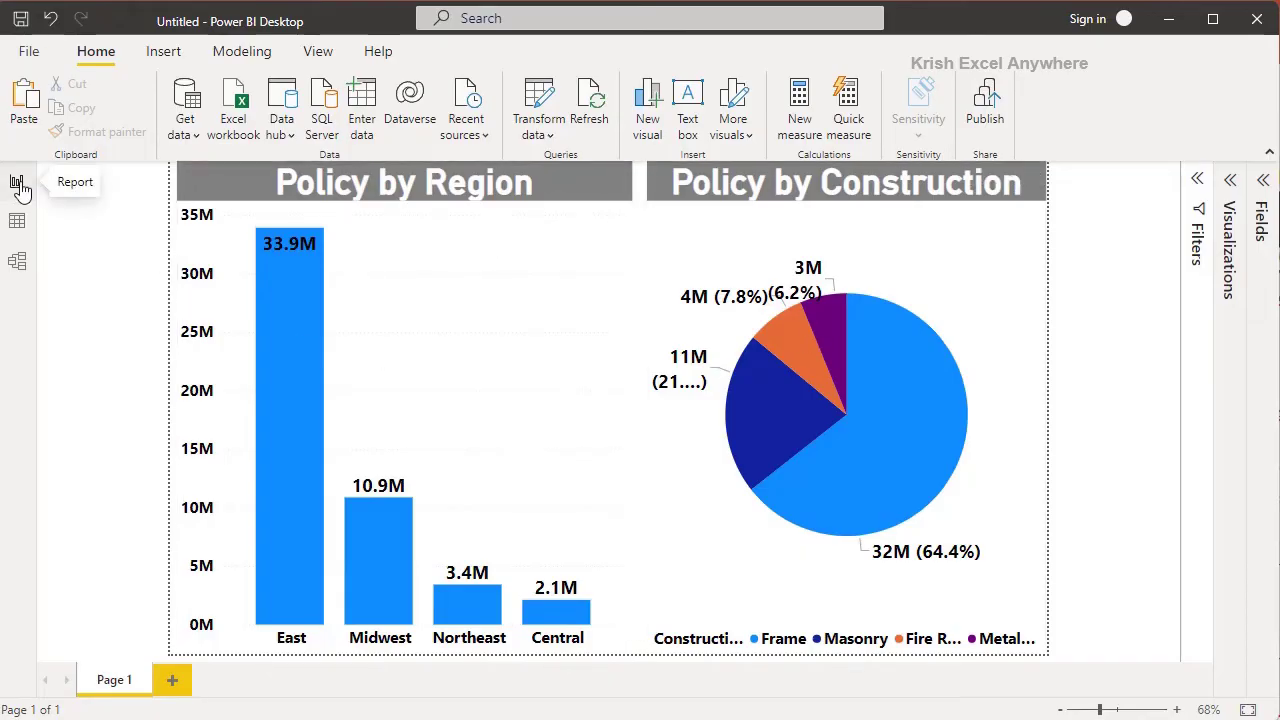
Browse the Data table's rows and field list in Data view, then return to the report.
left_click(22, 229)
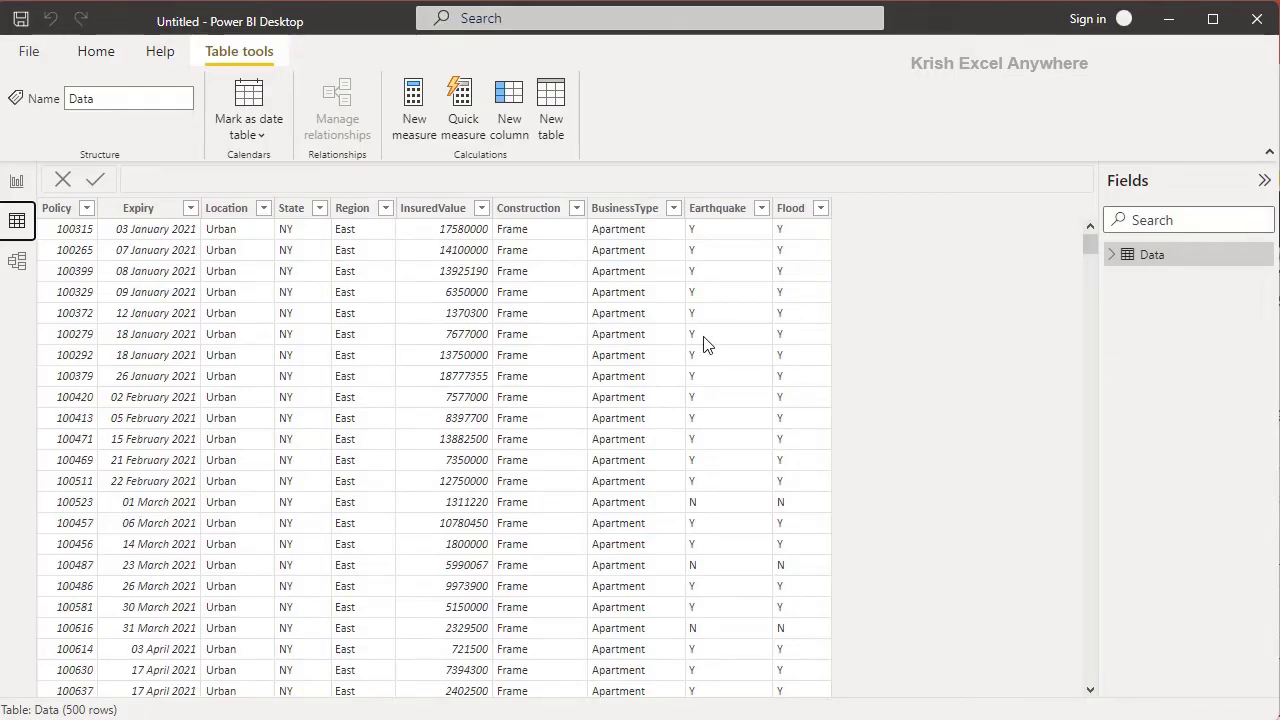
left_click(1110, 256)
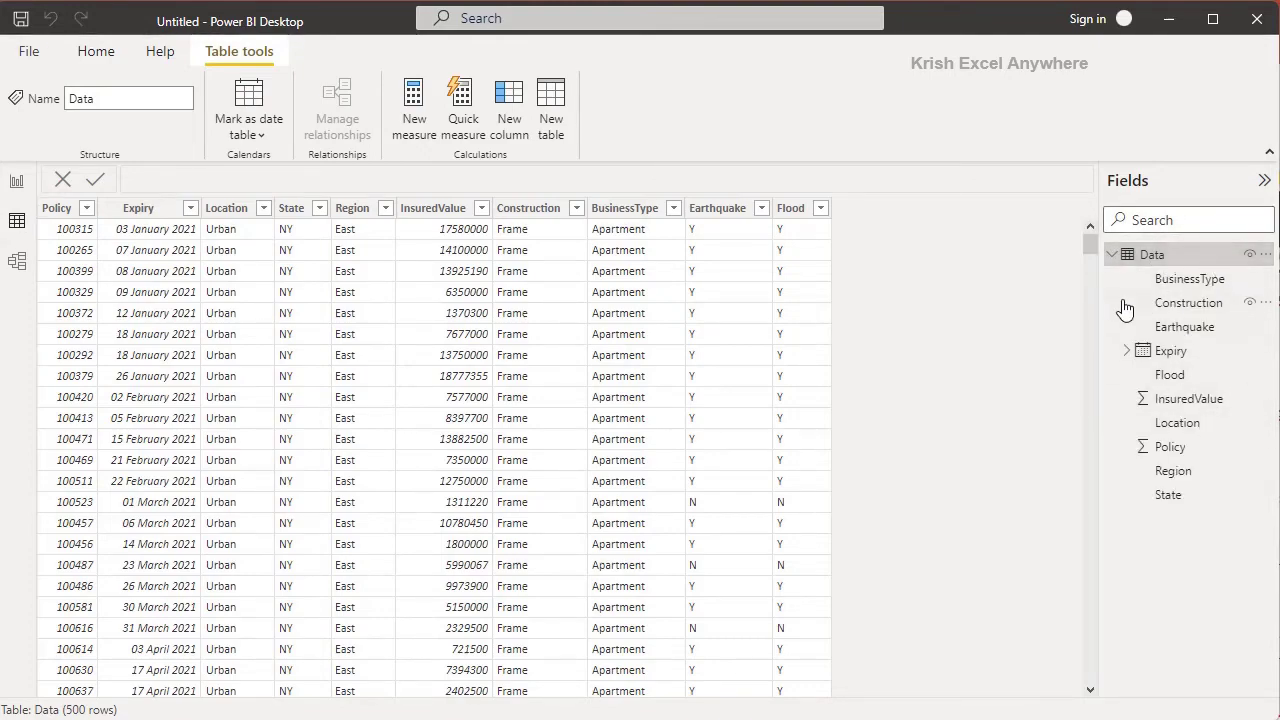
left_click(1112, 256)
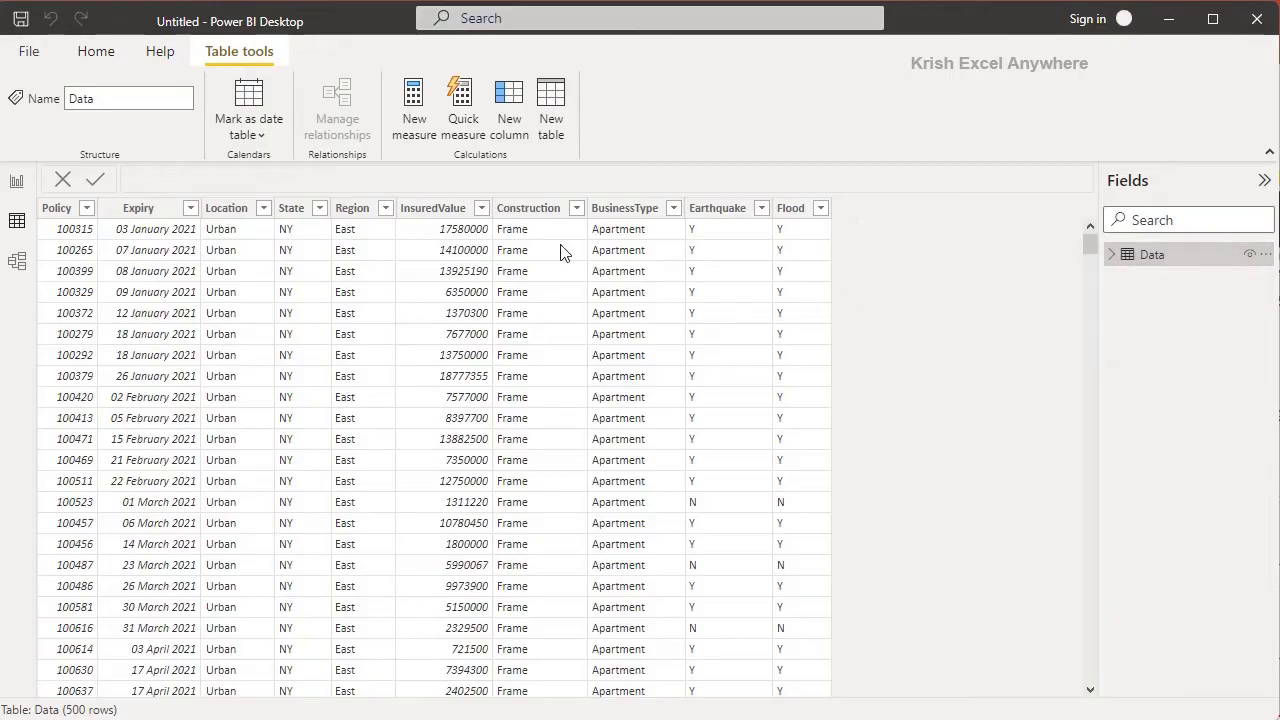
left_click(17, 183)
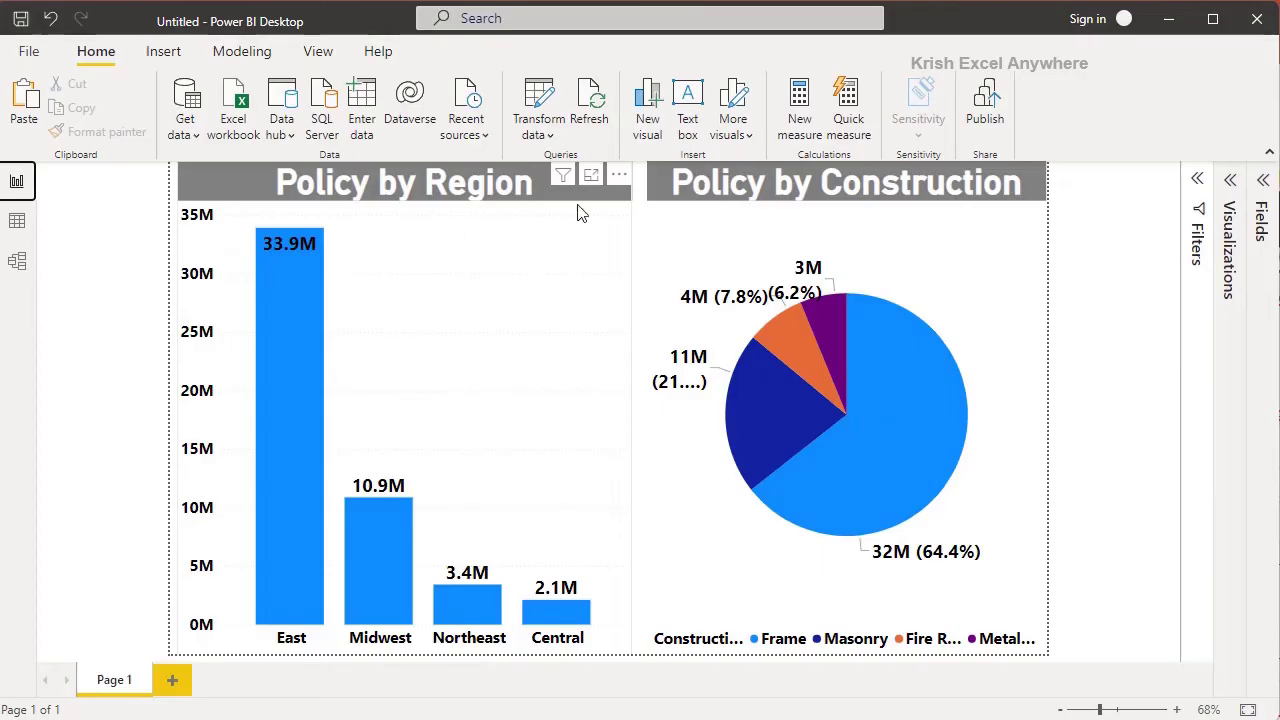
View the Data table in Model view, then show the pie chart's Construction and Sum of Policy filters.
left_click(18, 264)
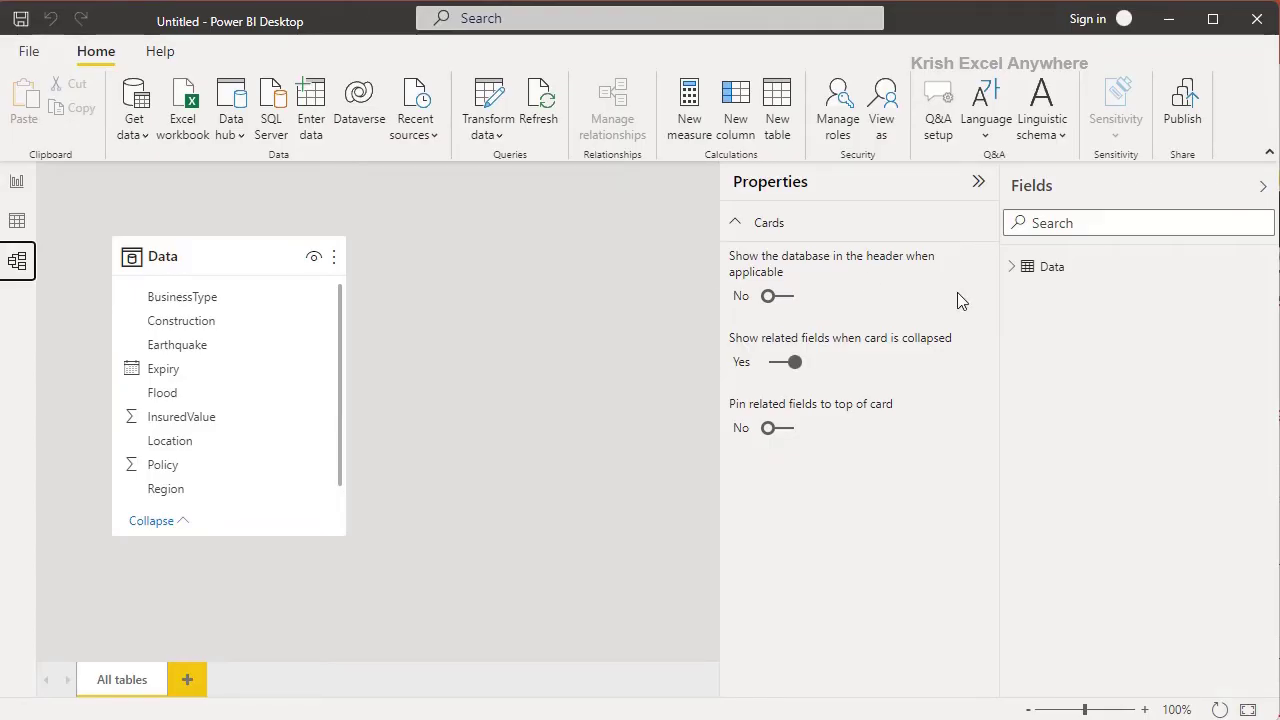
mouse_move(1051, 284)
left_click(16, 186)
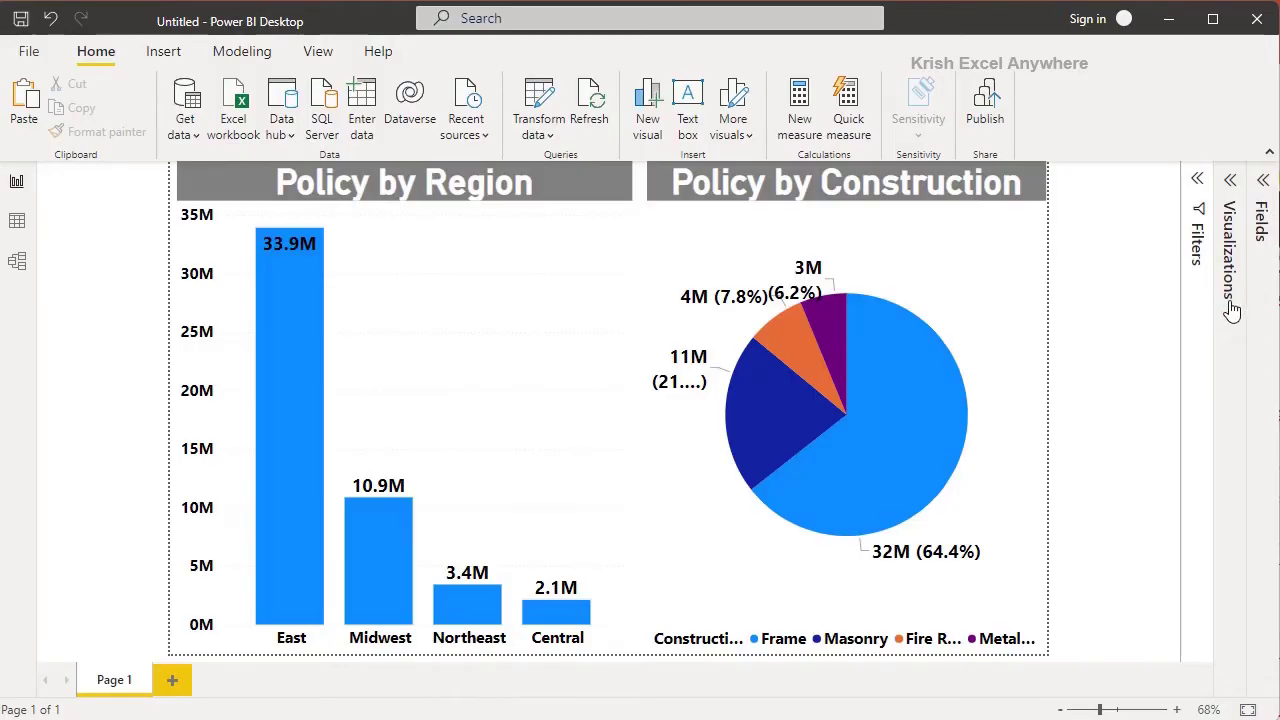
left_click(1197, 190)
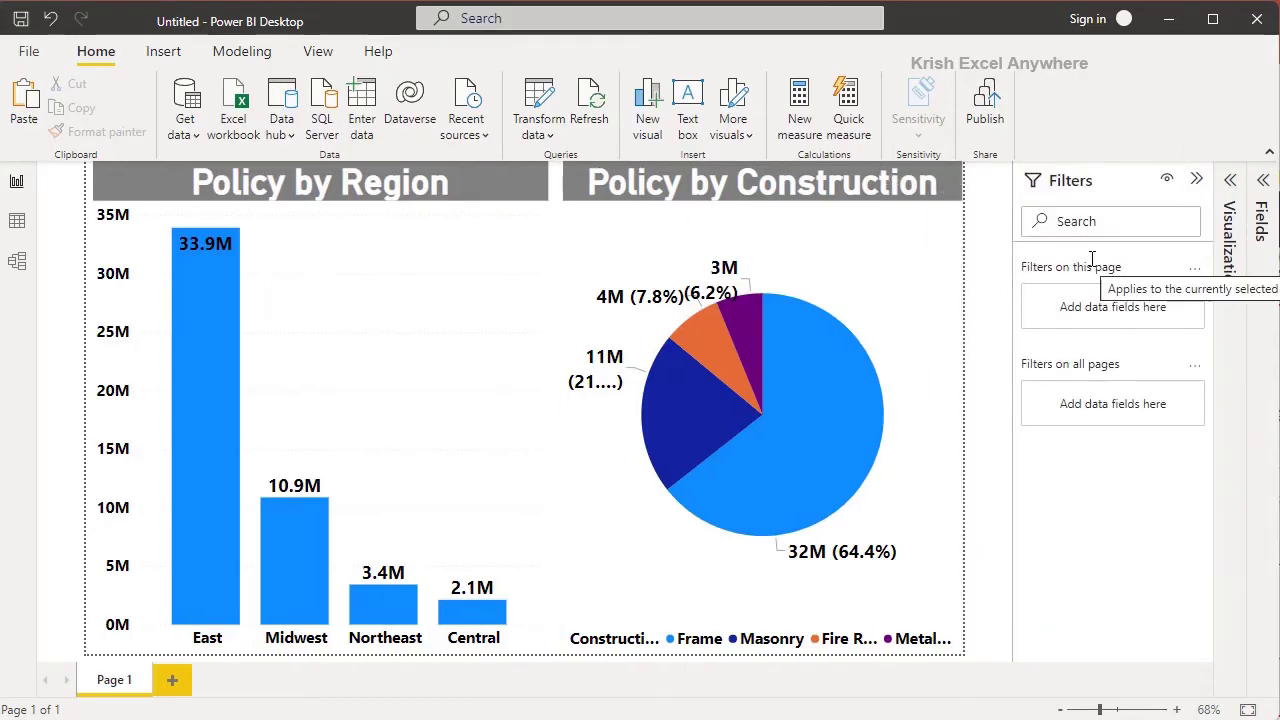
left_click(585, 230)
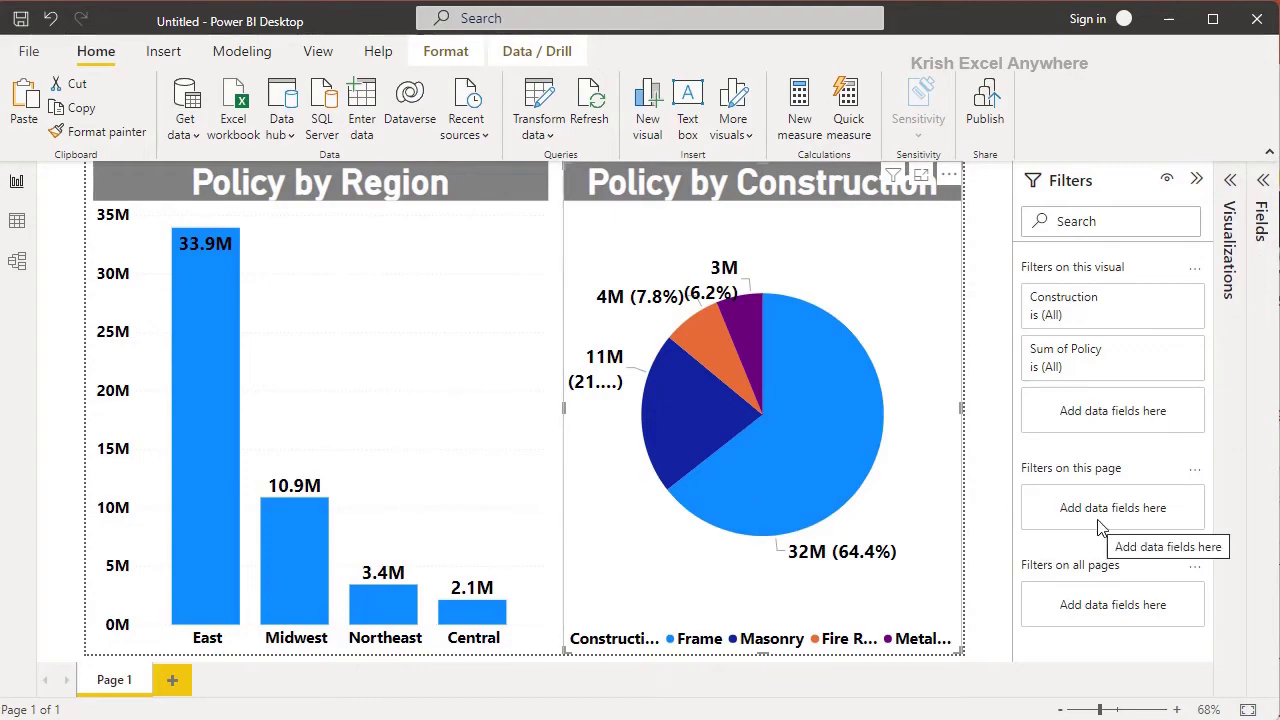
Add a blank Page 2, then go back to Page 1 and select the Policy by Construction pie.
left_click(173, 681)
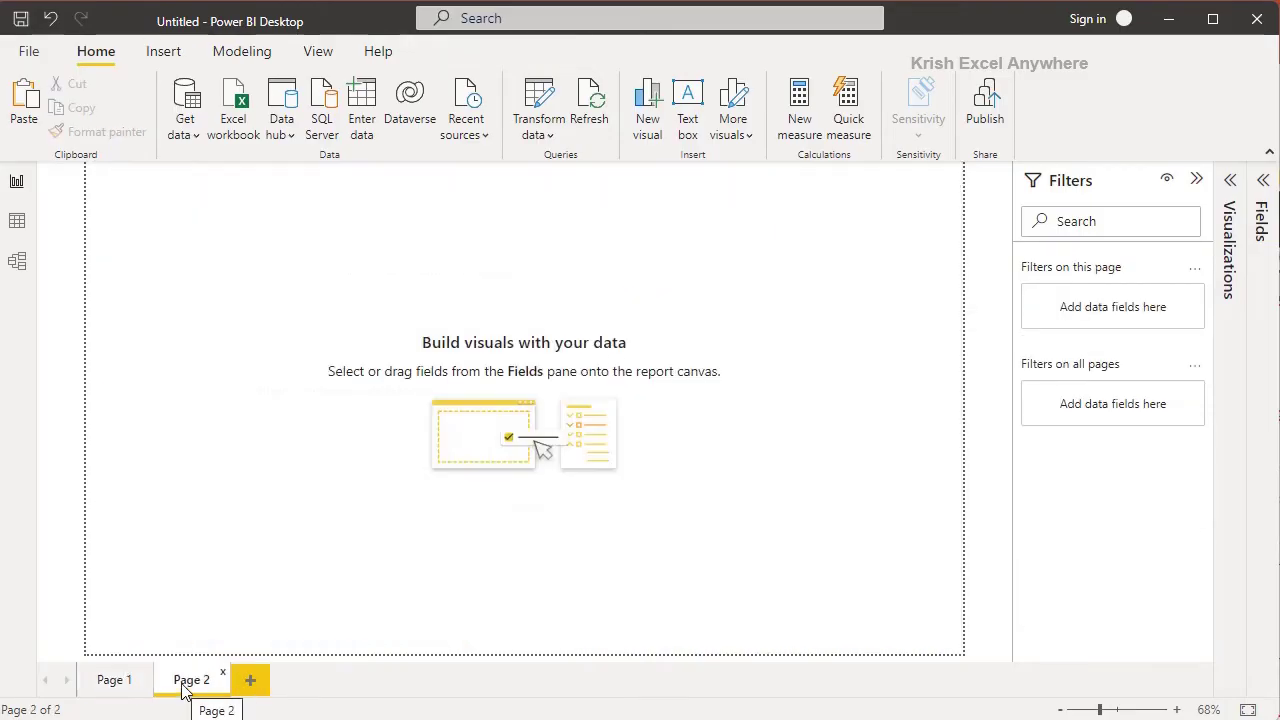
left_click(114, 684)
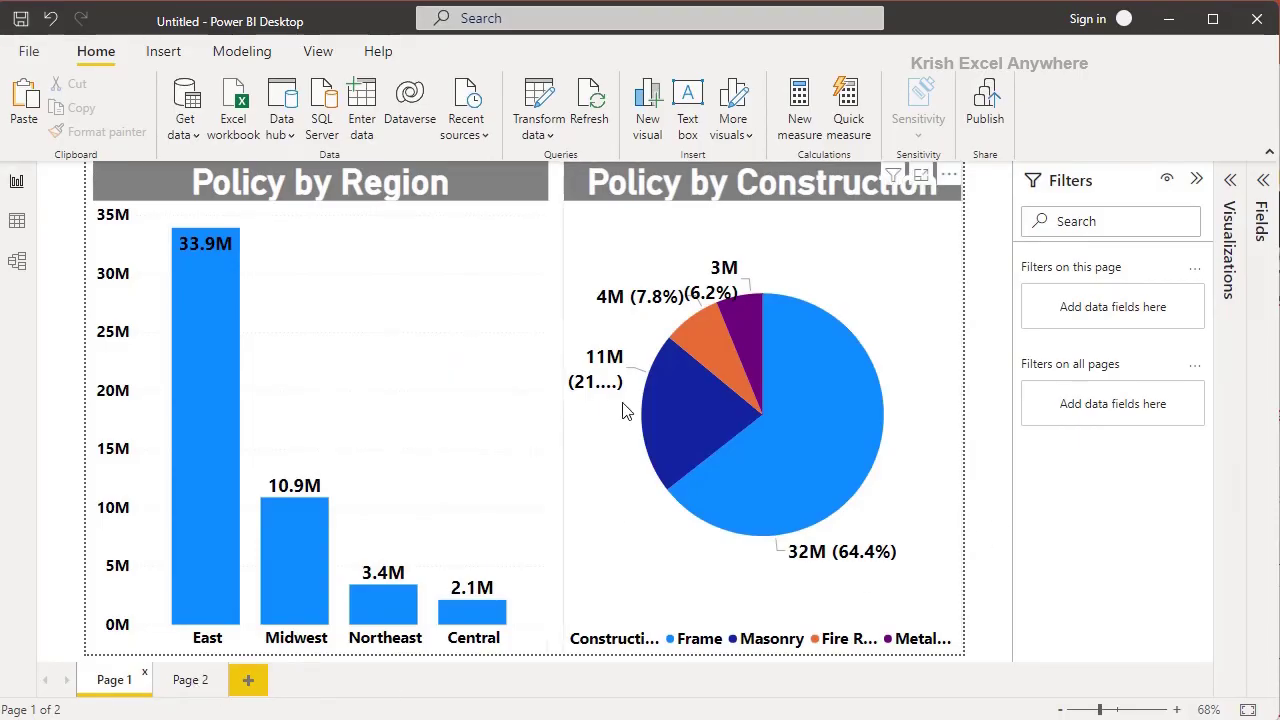
left_click(580, 290)
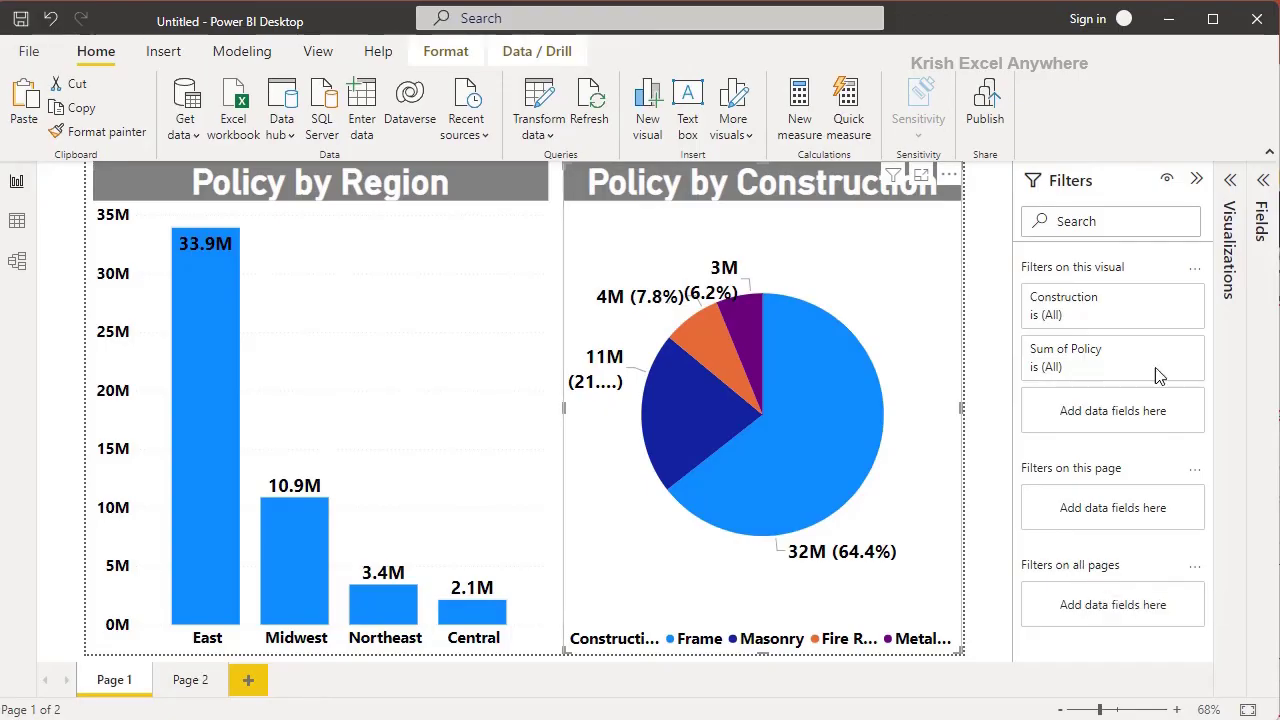
Swap the Filters pane for Visualizations and add an empty stacked bar chart.
left_click(1196, 180)
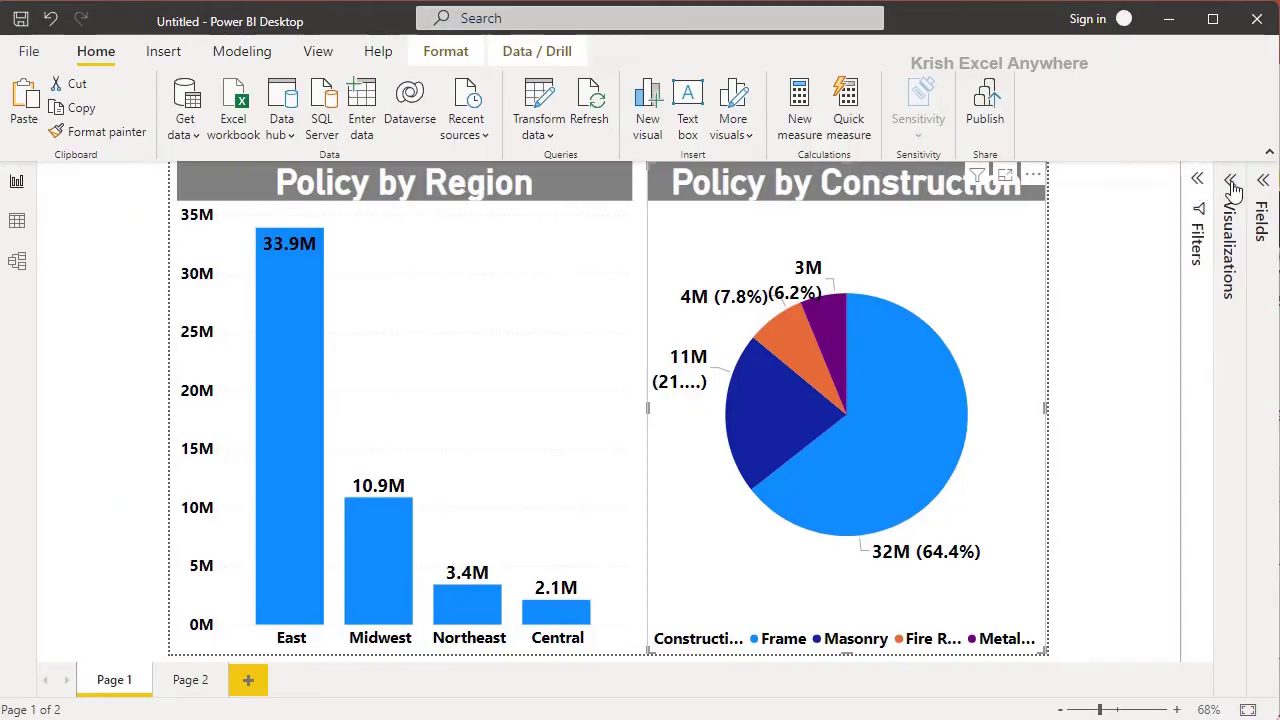
left_click(1230, 182)
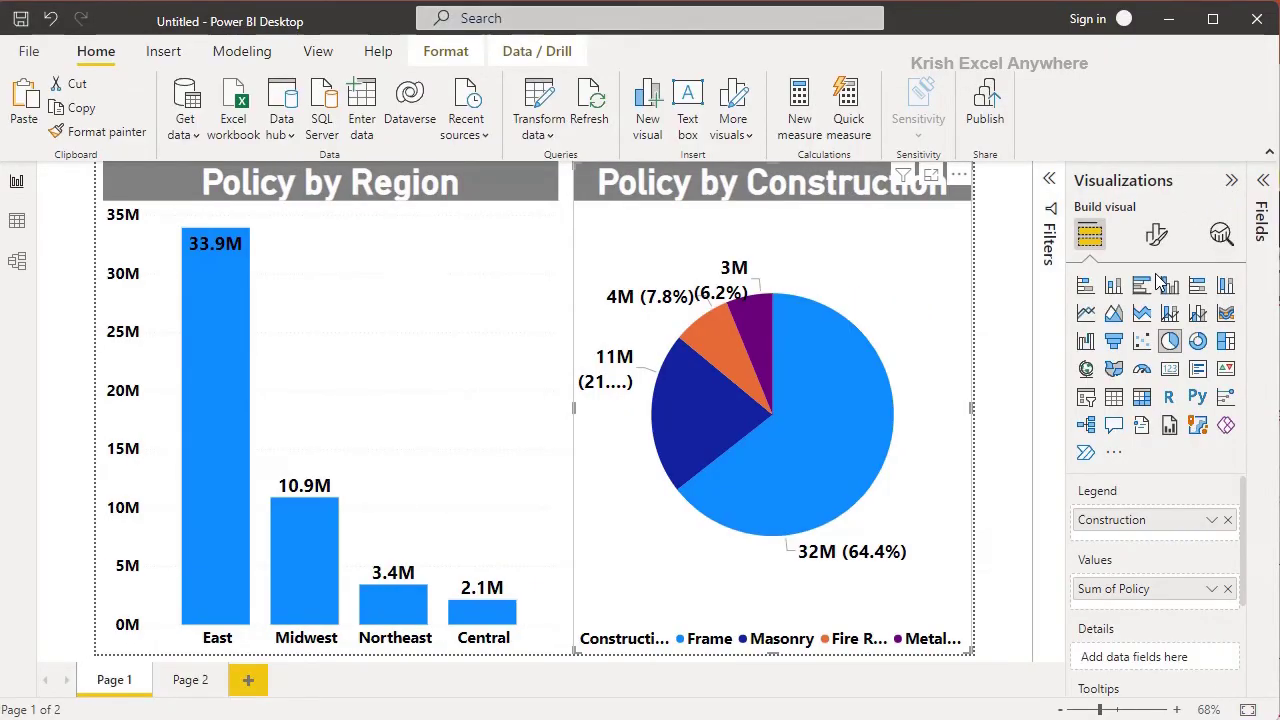
left_click(1025, 290)
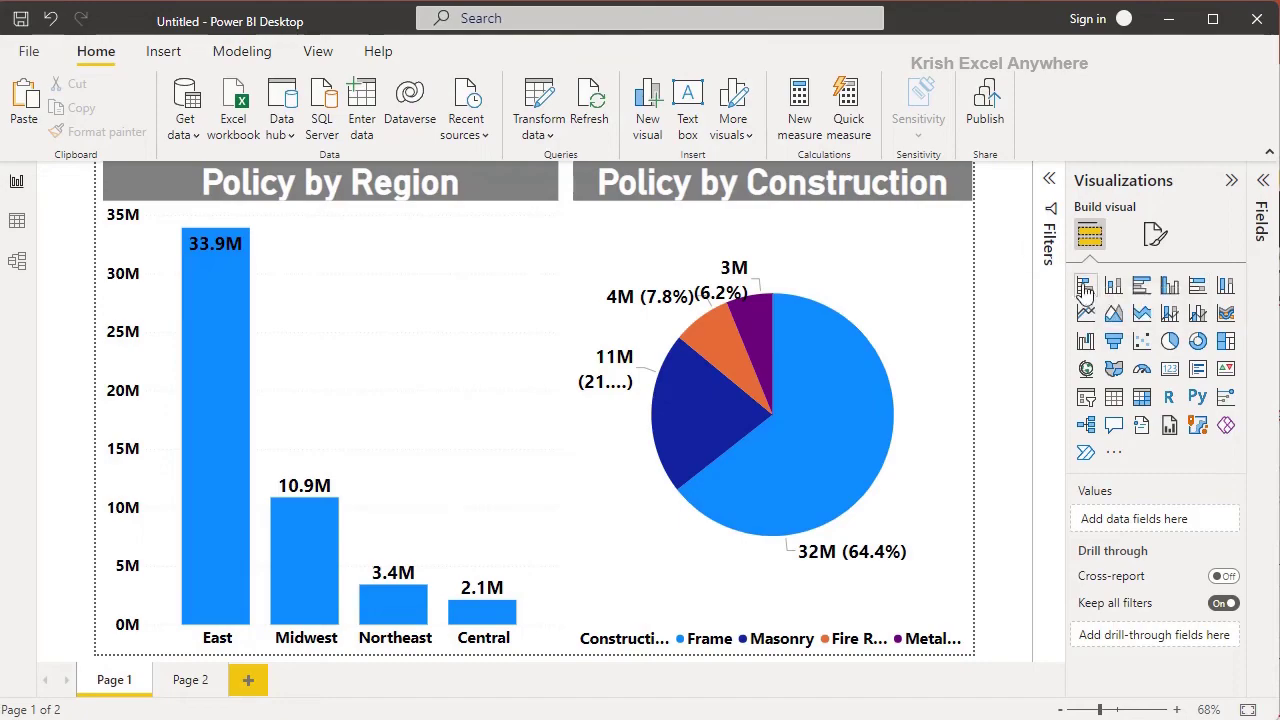
left_click(1085, 289)
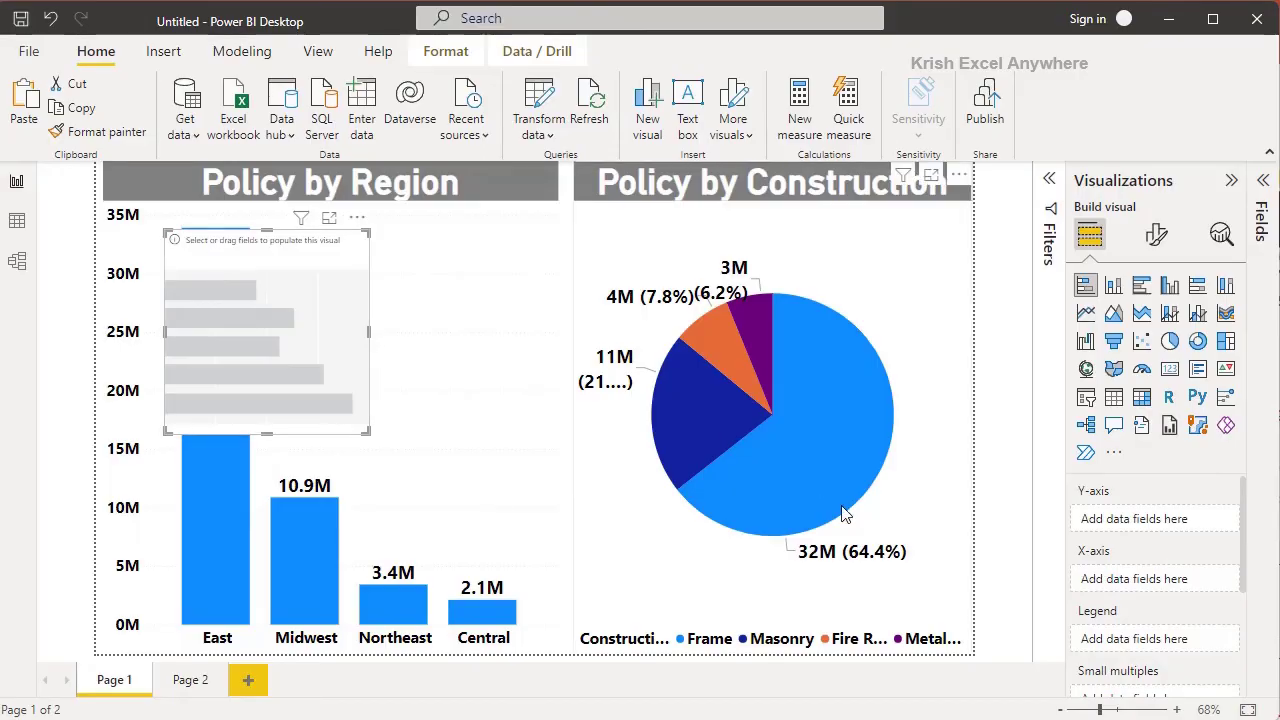
Expand the Fields pane to list the Data table's columns and delete the empty bar chart.
left_click(1263, 198)
left_click(1113, 258)
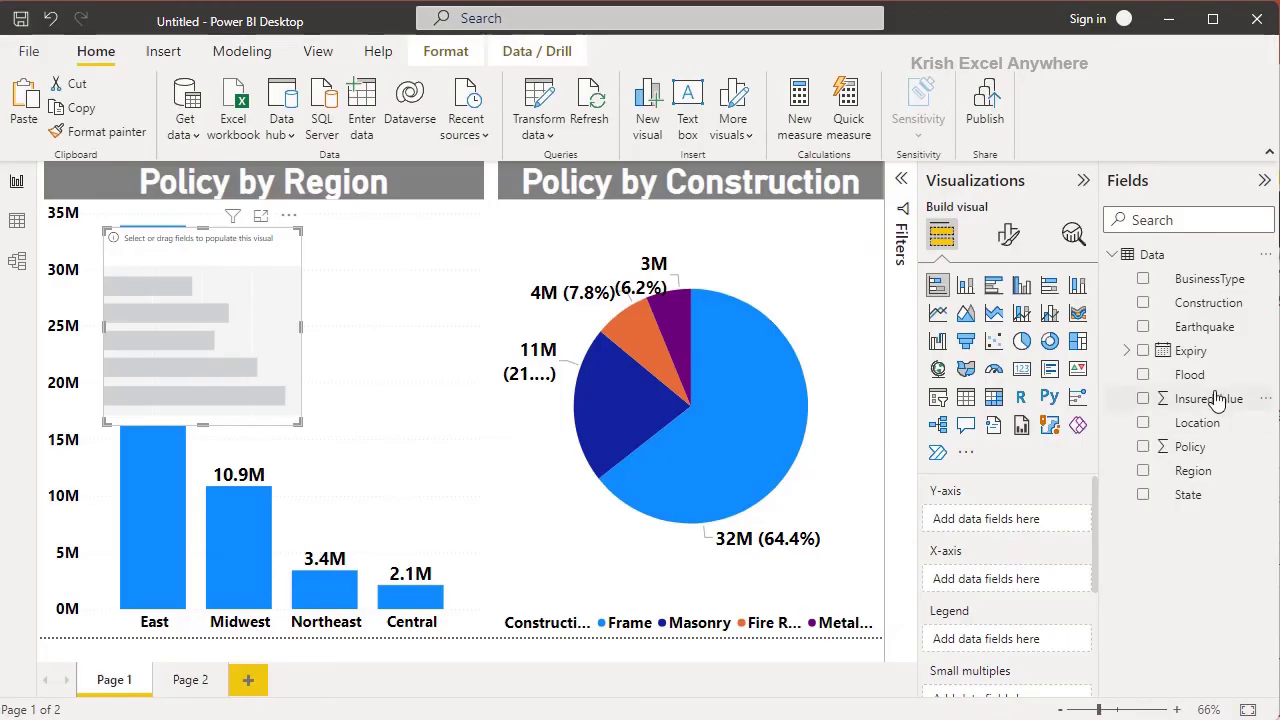
key("Delete")
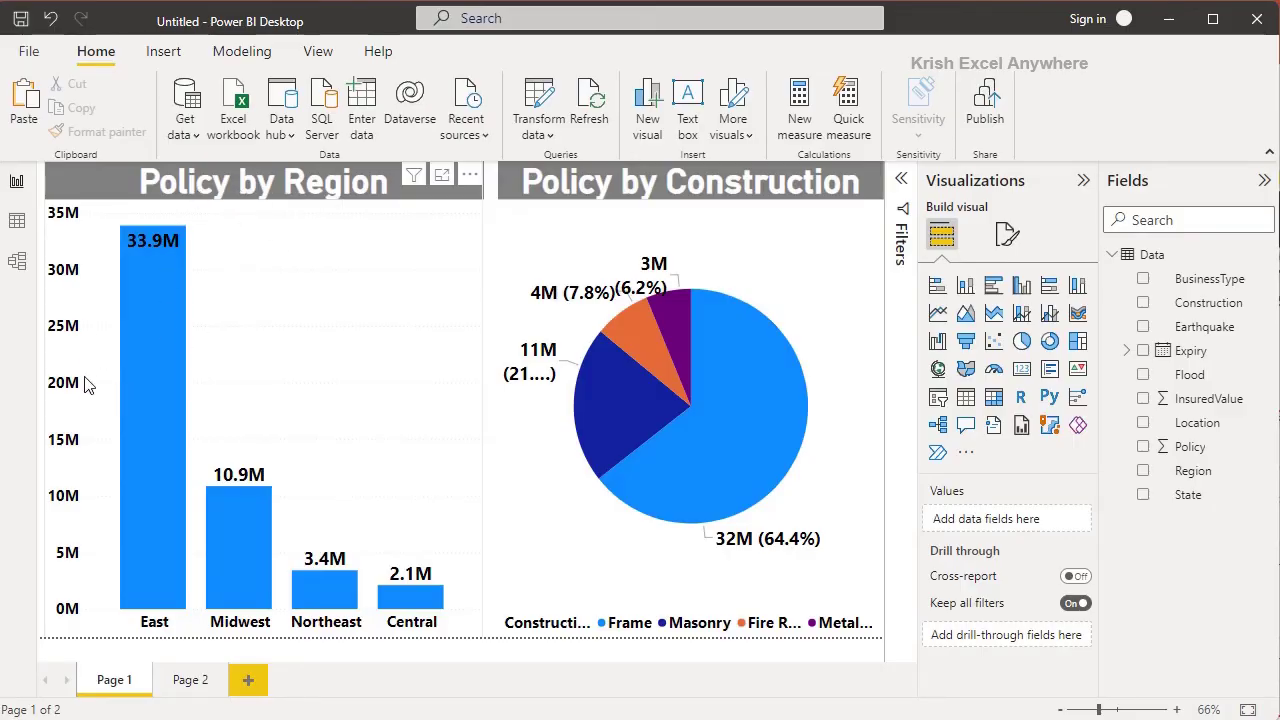
mouse_move(171, 410)
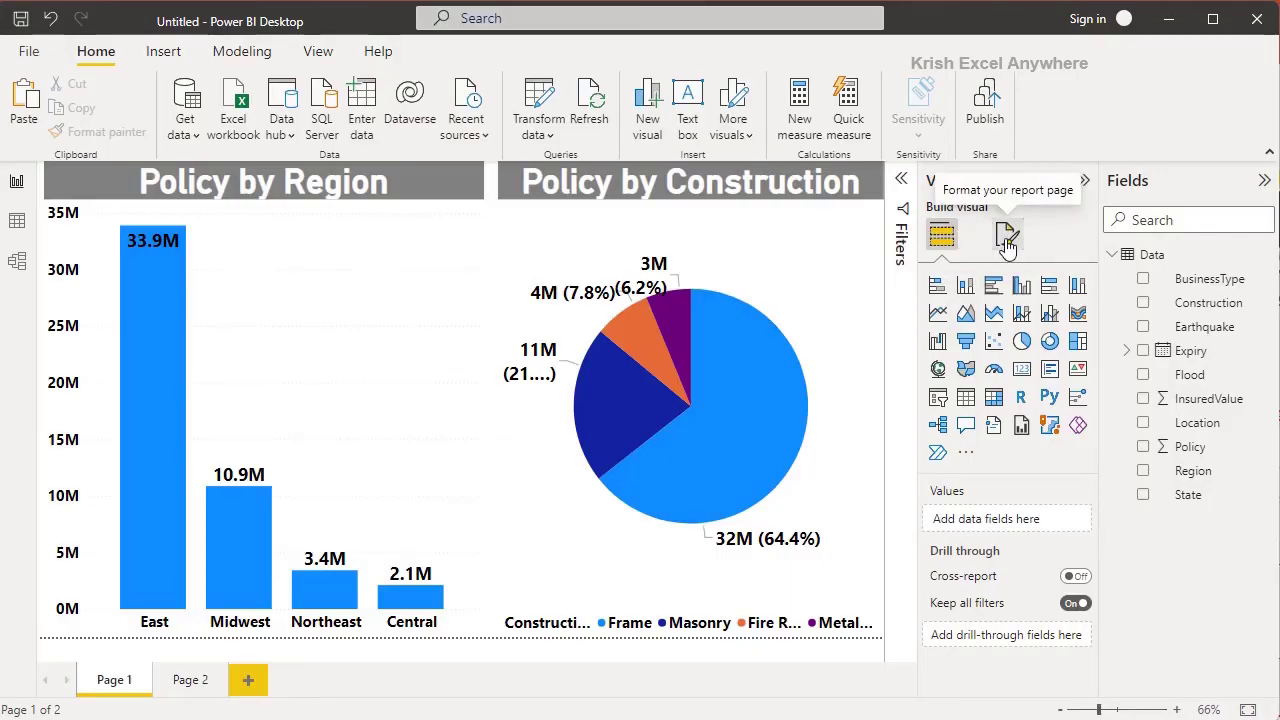
Glance at the Format page options, then select the Policy by Region chart and collapse Visualizations.
left_click(1006, 238)
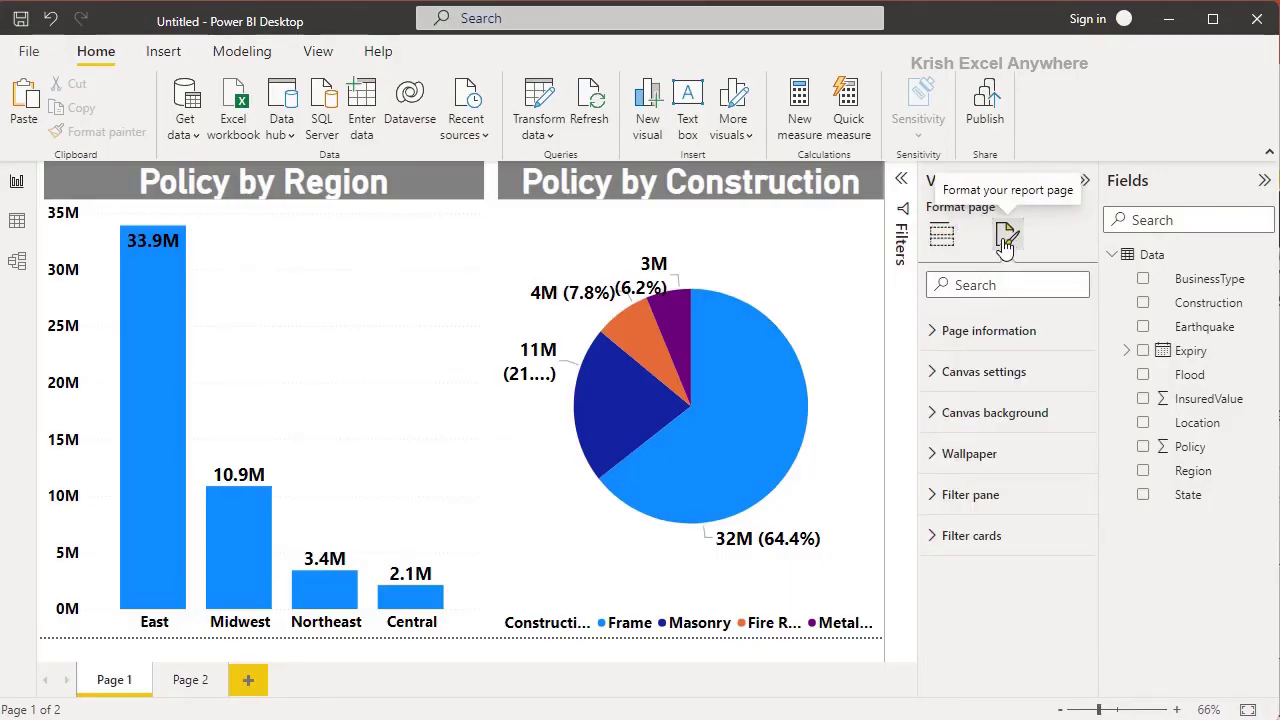
left_click(942, 237)
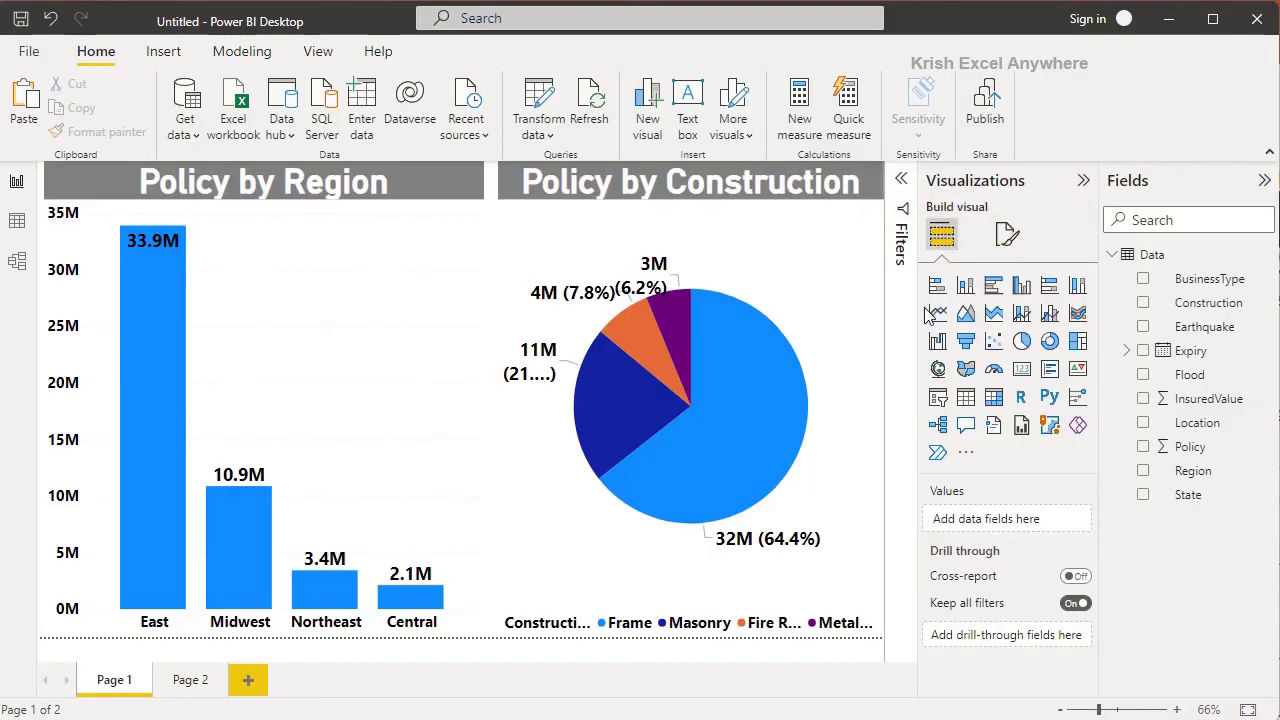
left_click(466, 237)
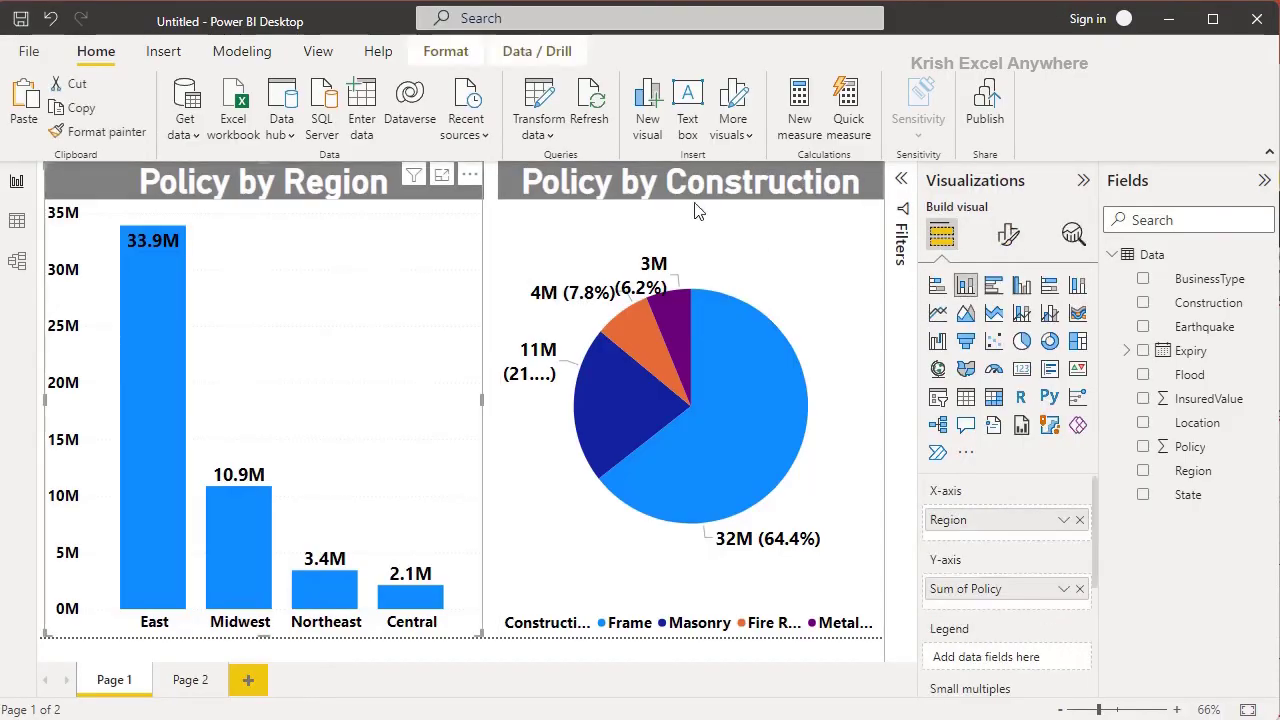
left_click(1084, 182)
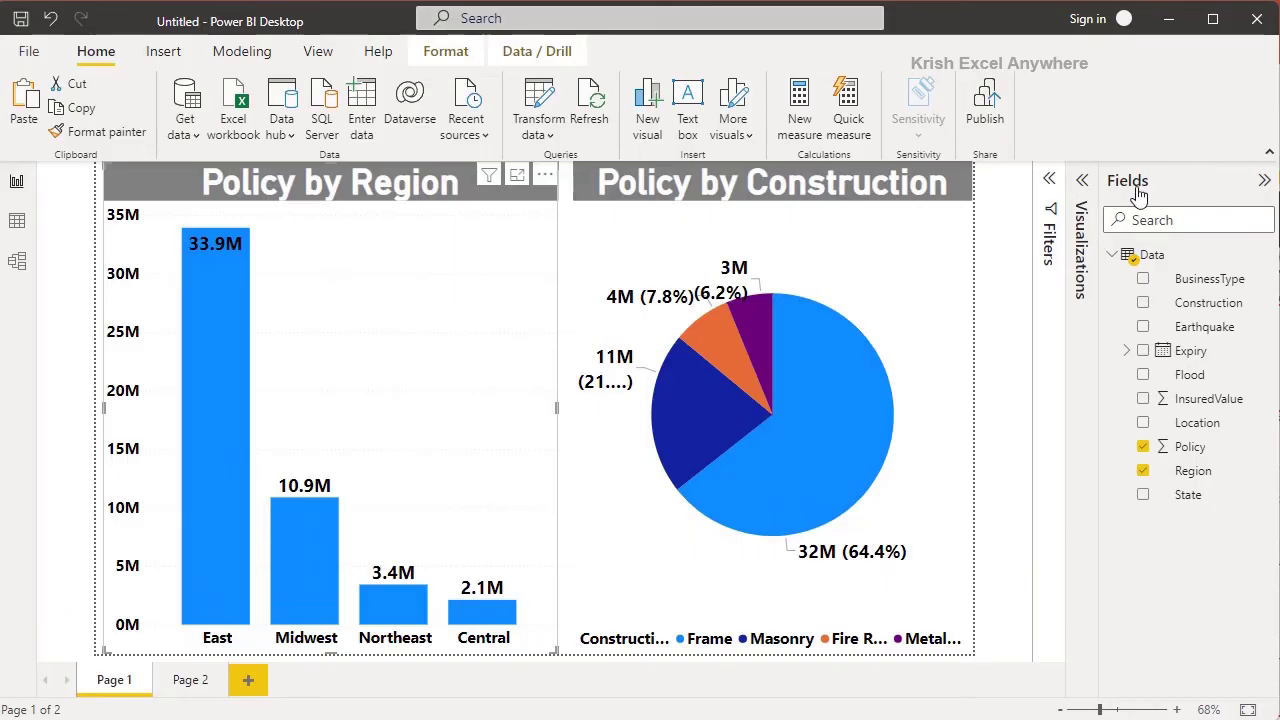
Toggle the Data table's field list, then collapse the Fields pane and deselect the chart.
left_click(1113, 258)
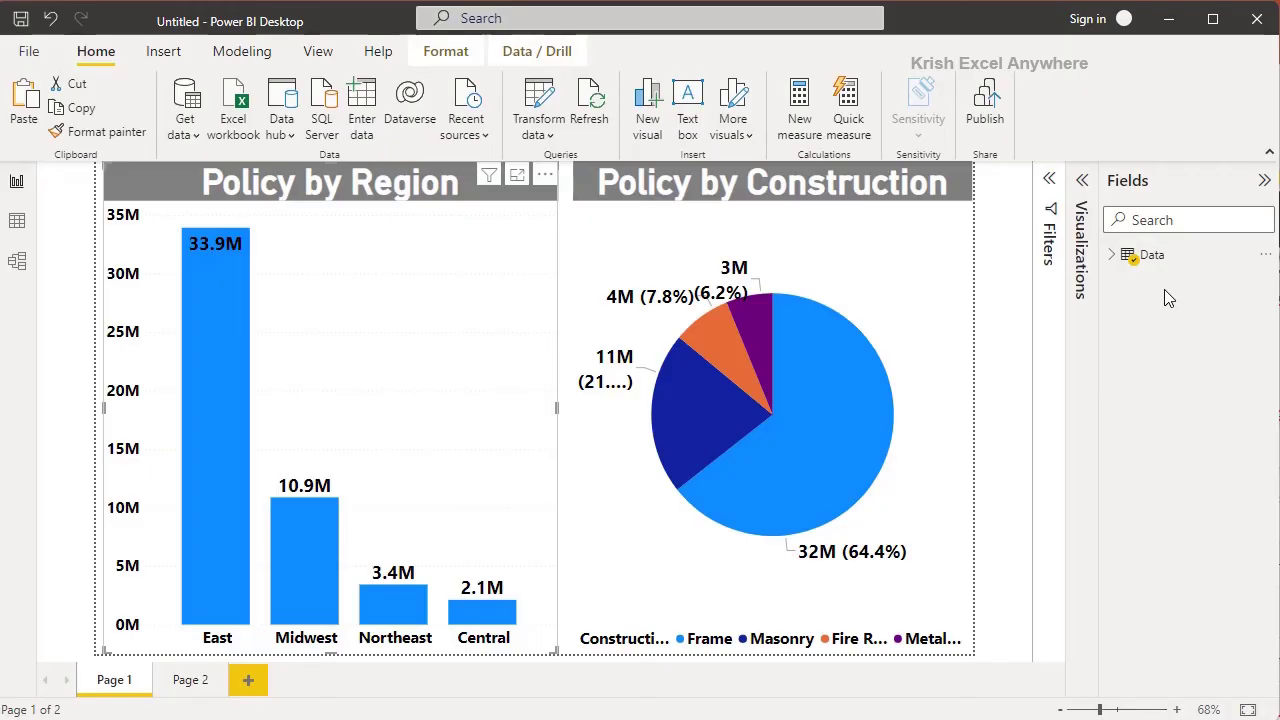
left_click(1108, 258)
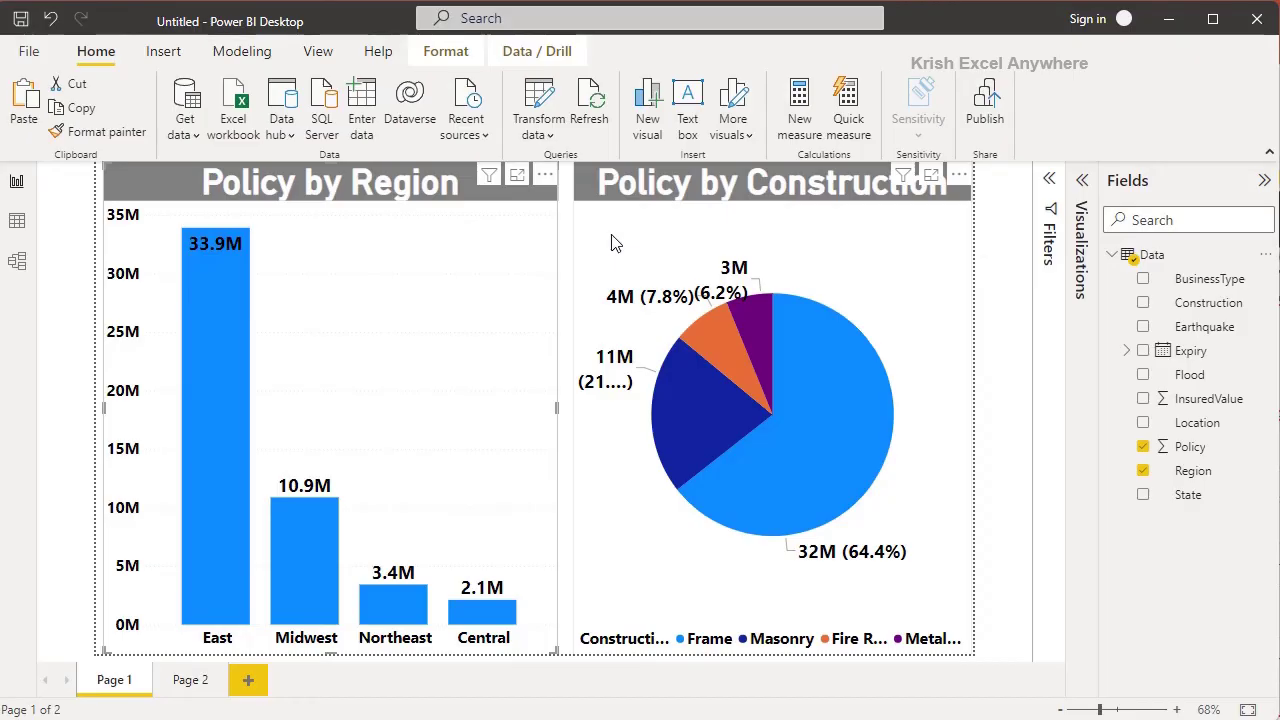
left_click(1265, 180)
left_click(128, 360)
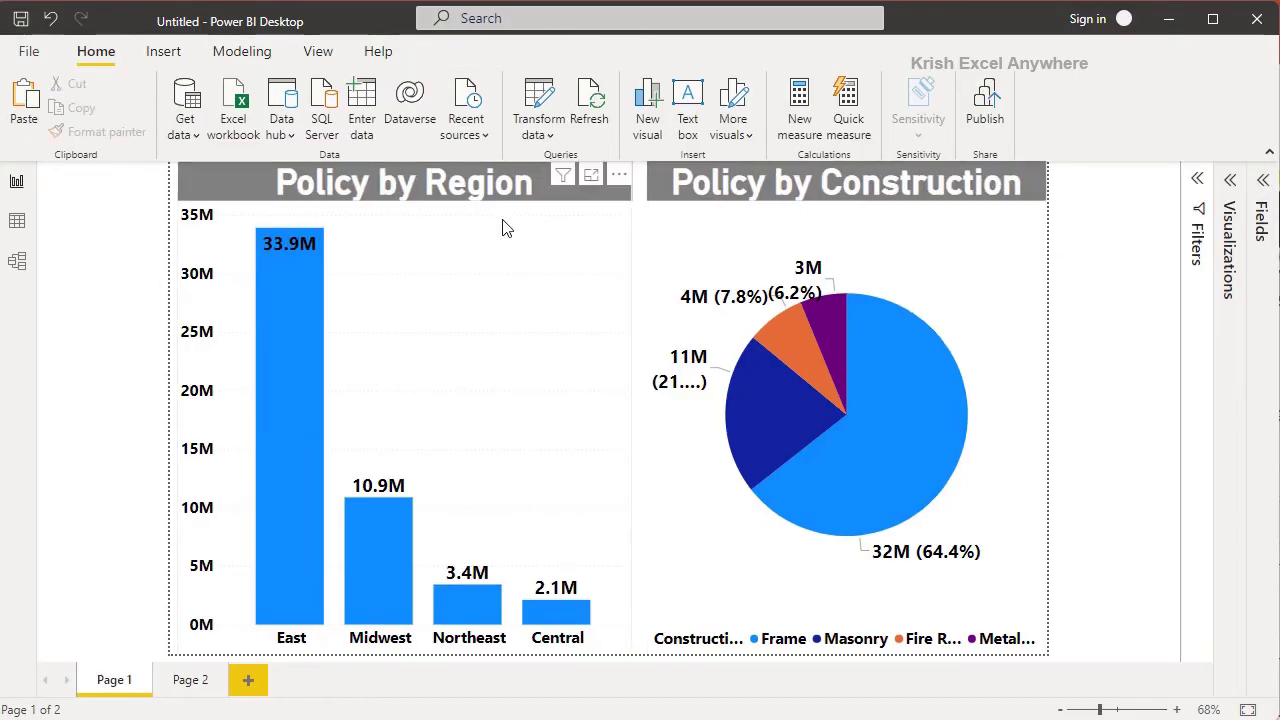
Choose Transform data from the Home ribbon dropdown to open the Data query in Power Query Editor.
left_click(545, 135)
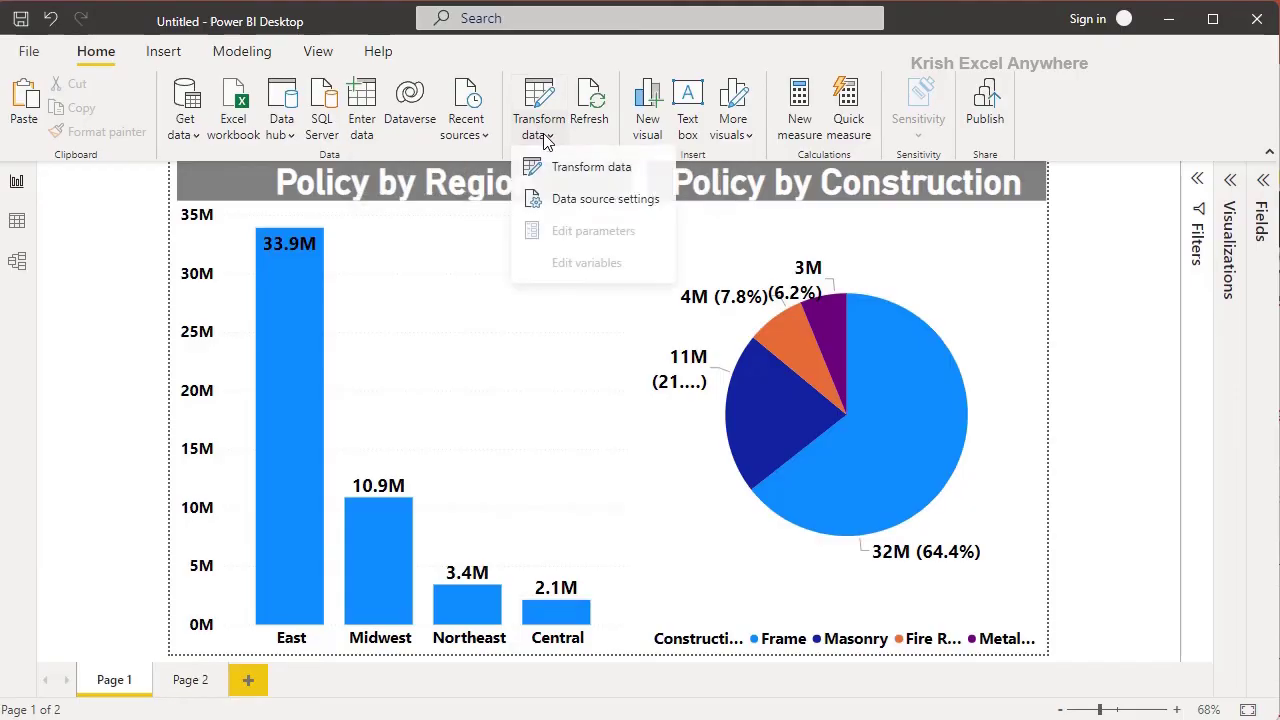
left_click(575, 175)
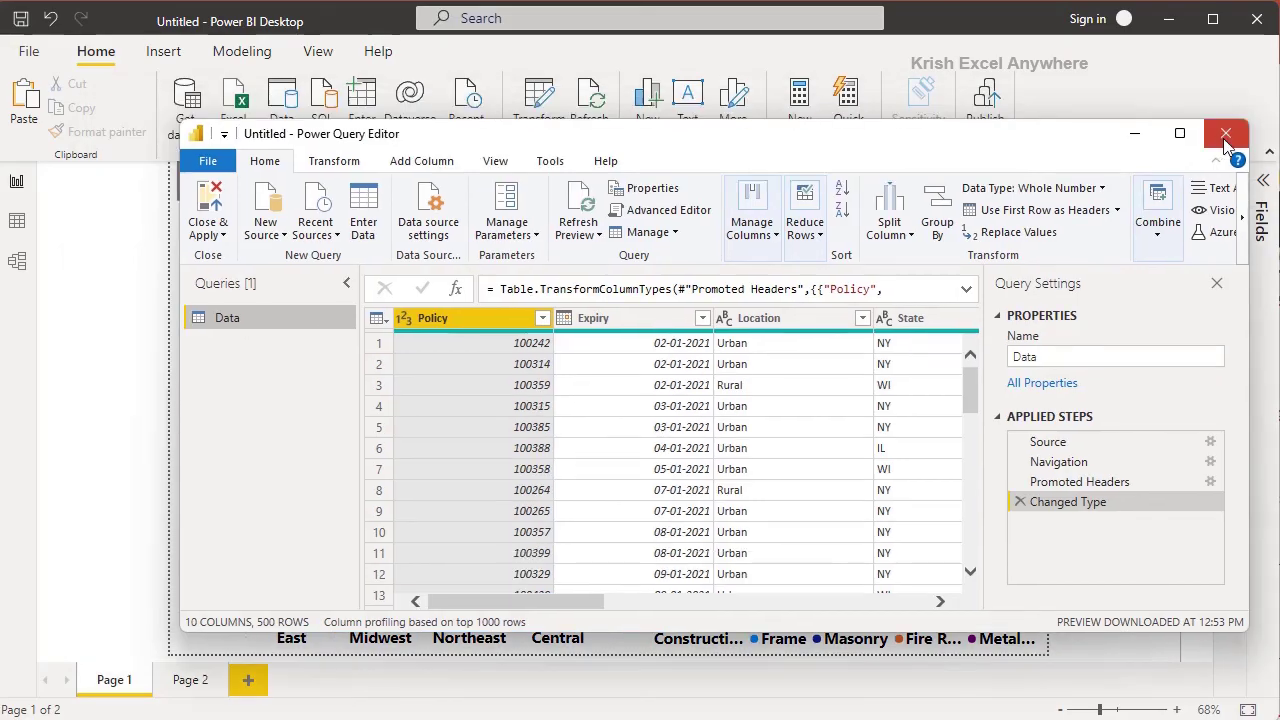
Close Power Query Editor to get back to the report page with both Policy charts.
left_click(1225, 135)
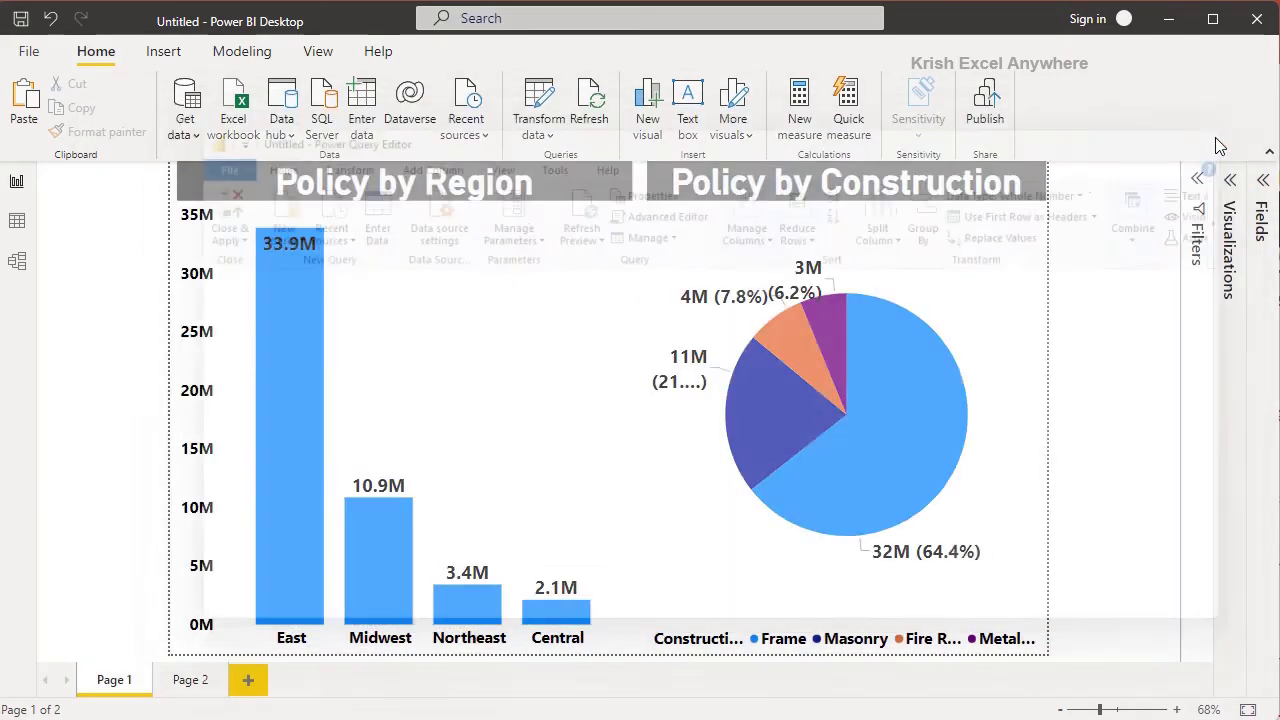